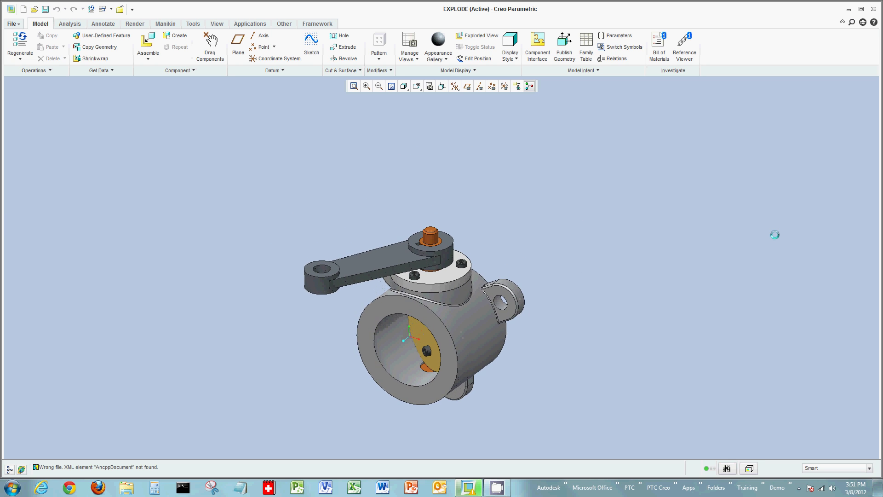
Step: Create a new explode state with the default name Exp0001 in the View Manager
left_click(409, 51)
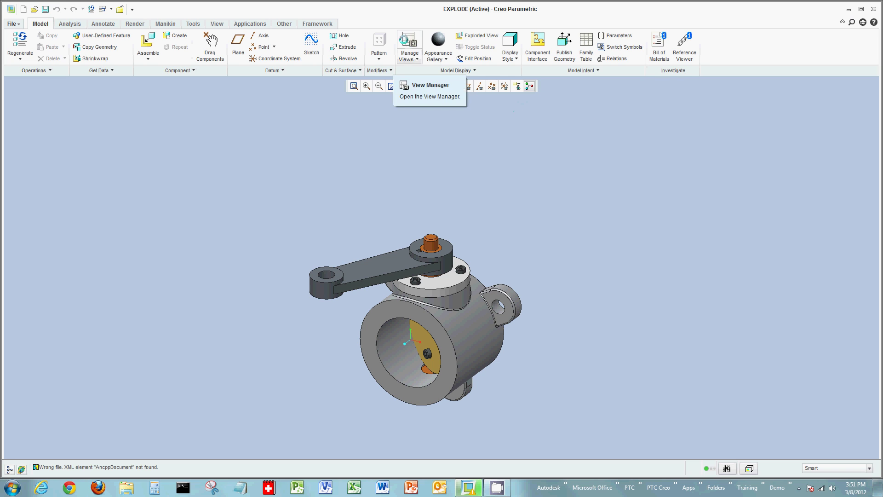
left_click(424, 84)
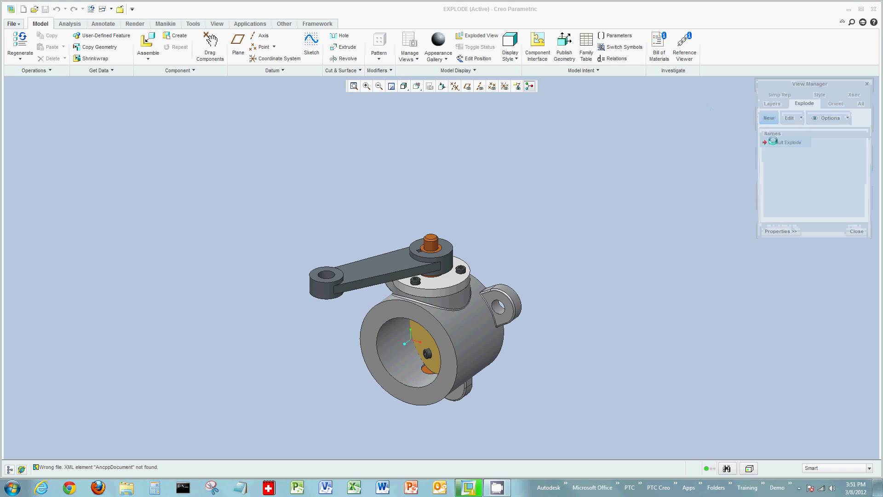
left_click(767, 117)
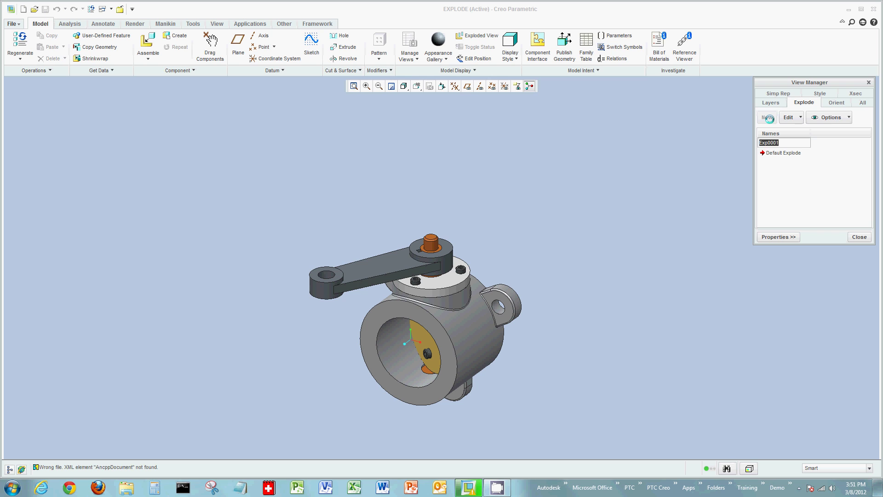
key("Return")
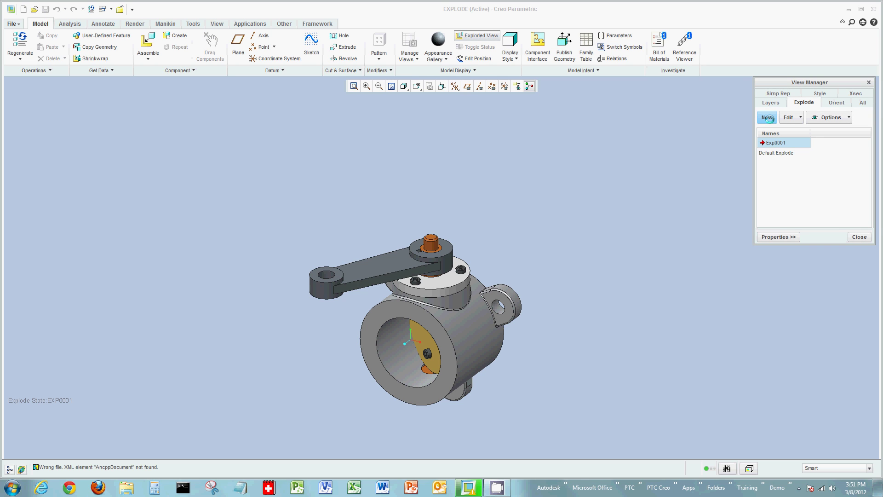
Step: Toggle explode off for Exp0001 and begin editing component positions
left_click(789, 118)
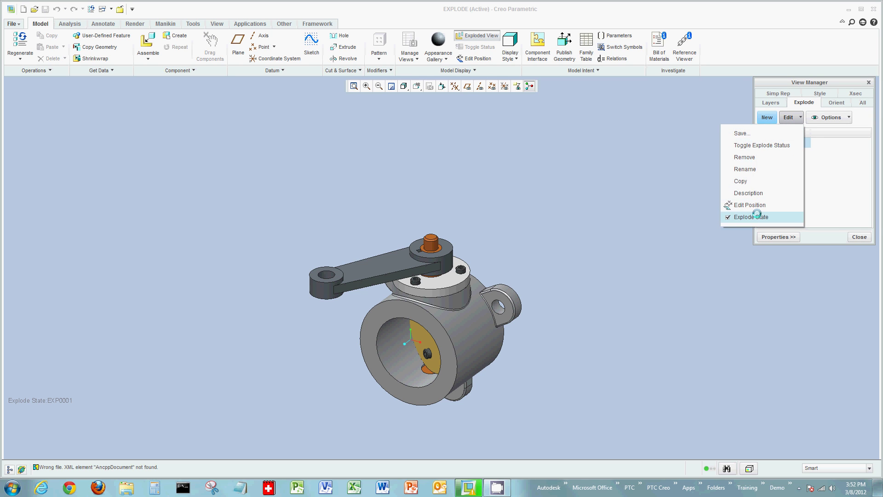
left_click(756, 216)
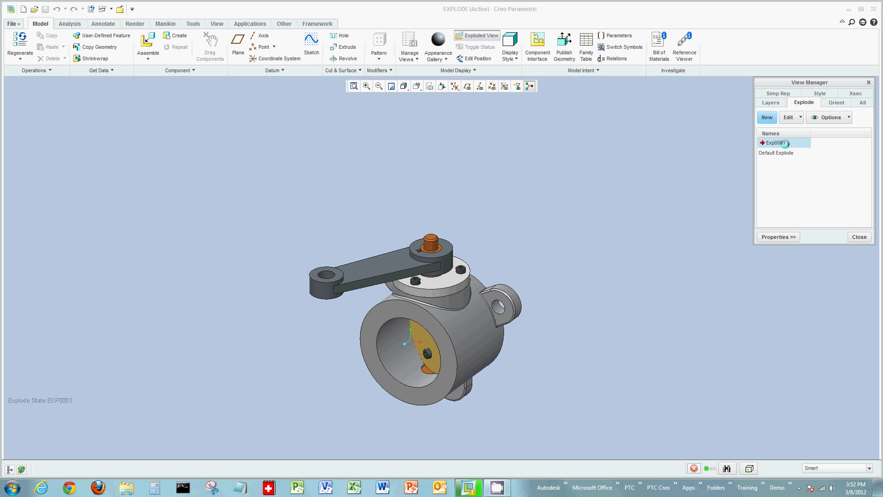
right_click(784, 143)
left_click(760, 235)
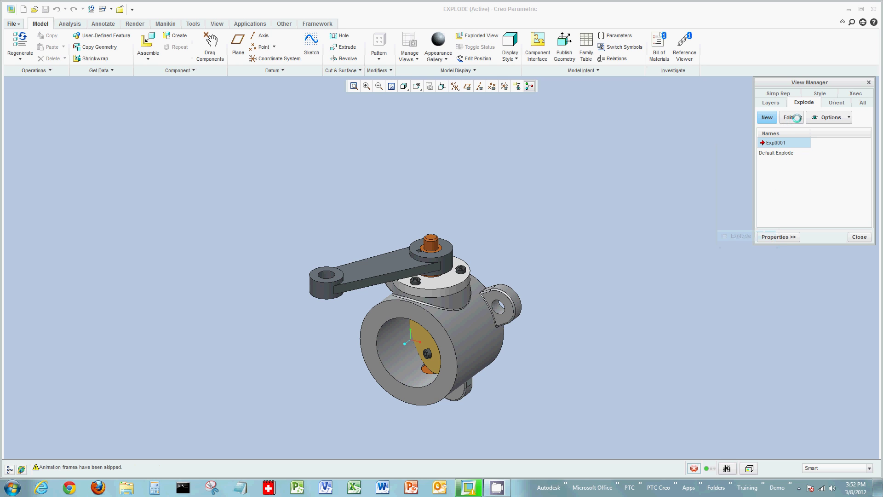
left_click(798, 117)
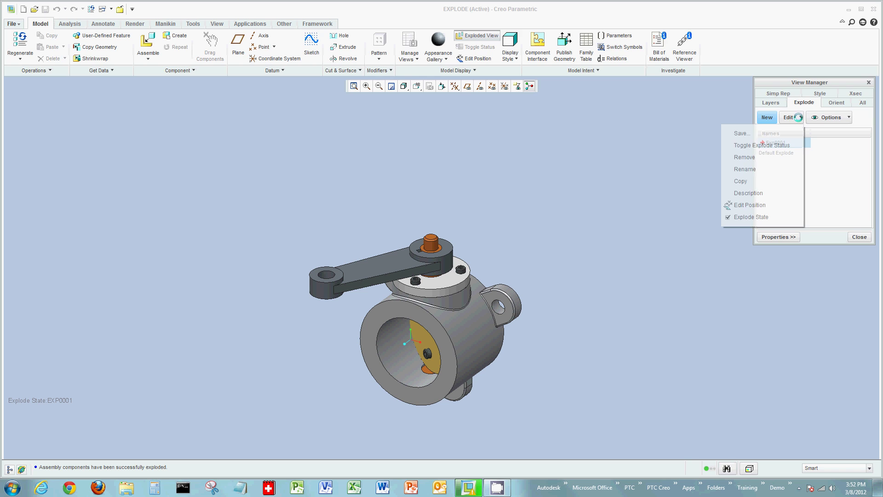
left_click(740, 204)
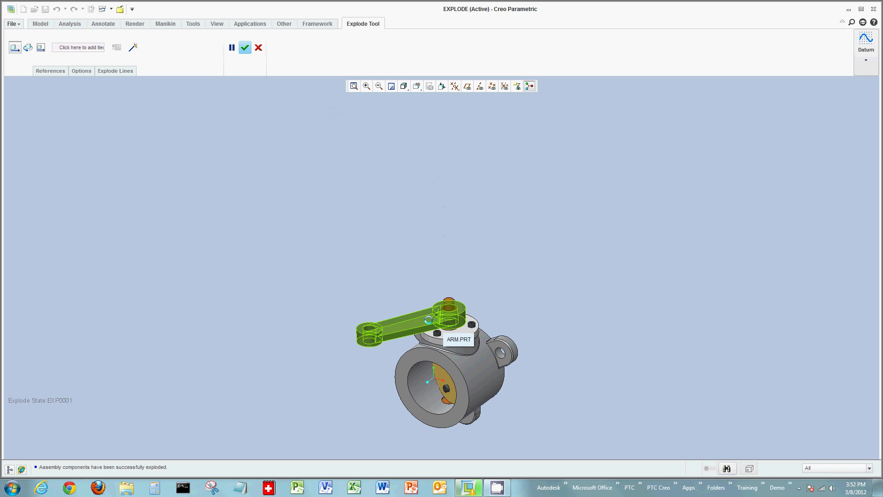
Step: Drag the ARM part straight up about 190.6 units above the valve body
left_click(425, 316)
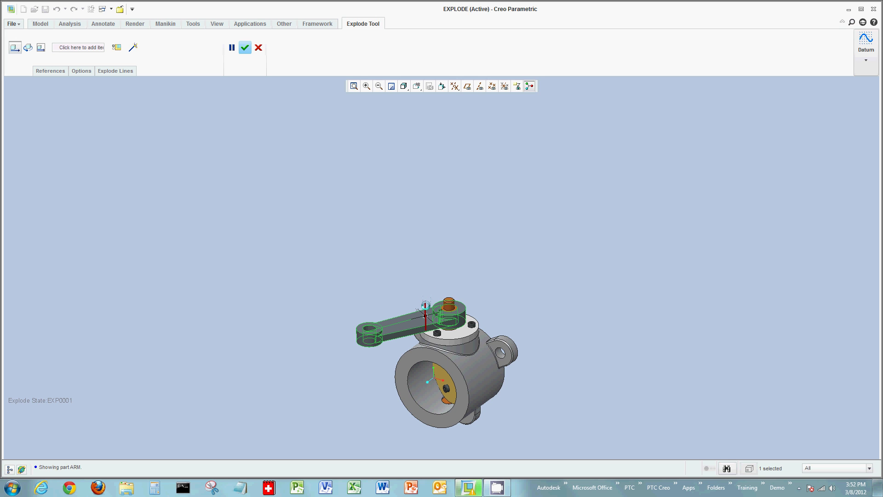
left_click_drag(425, 305, 432, 89)
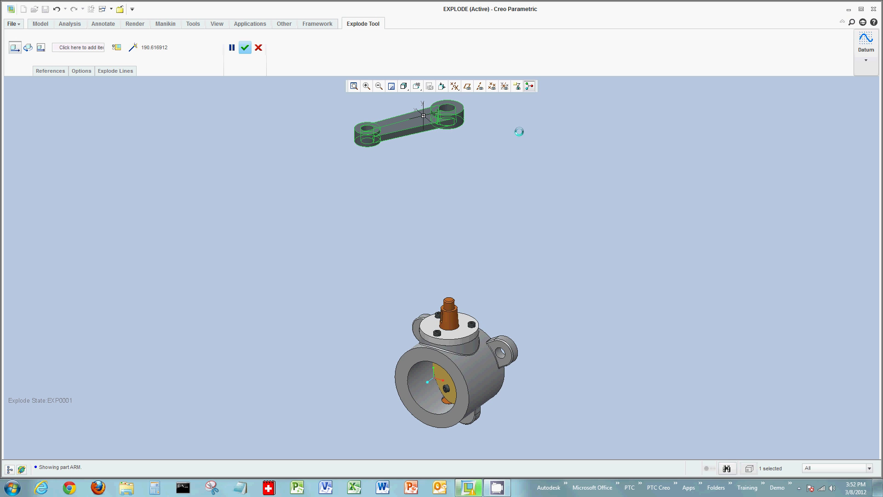
Step: With datum axes shown, rotate the raised arm about 142 degrees around shaft axis A_1
left_click(480, 86)
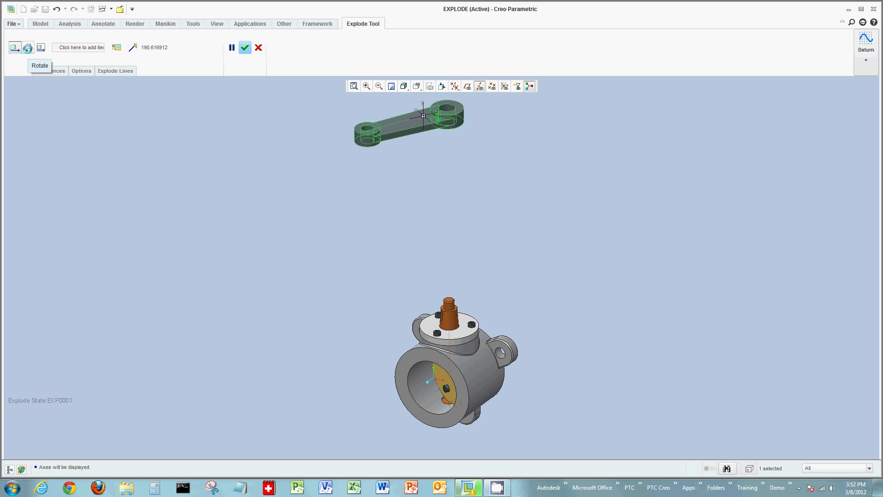
left_click(27, 48)
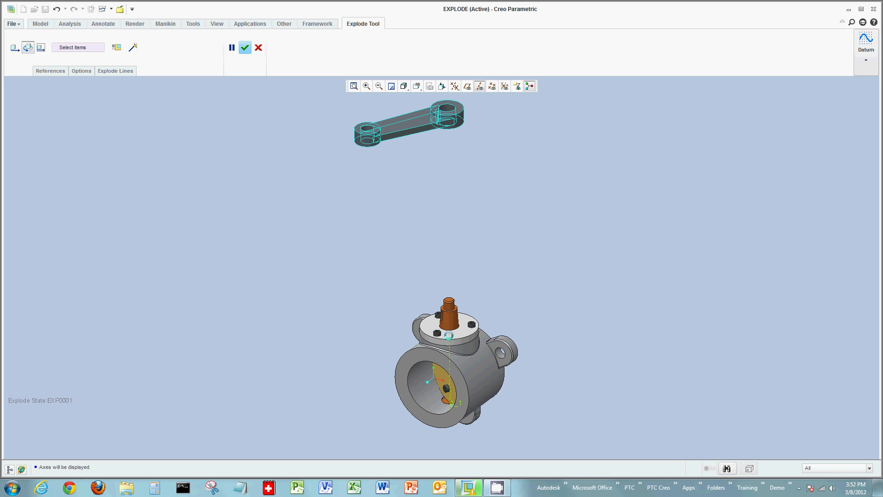
left_click(449, 336)
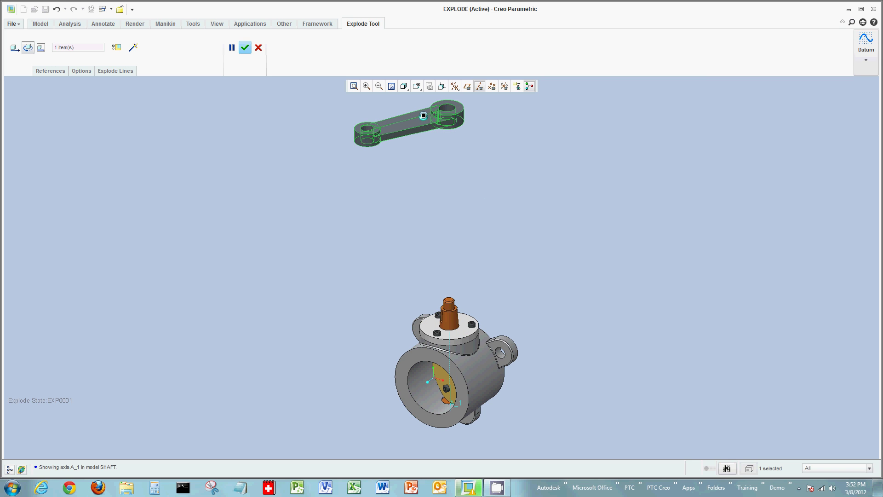
left_click_drag(423, 115, 494, 183)
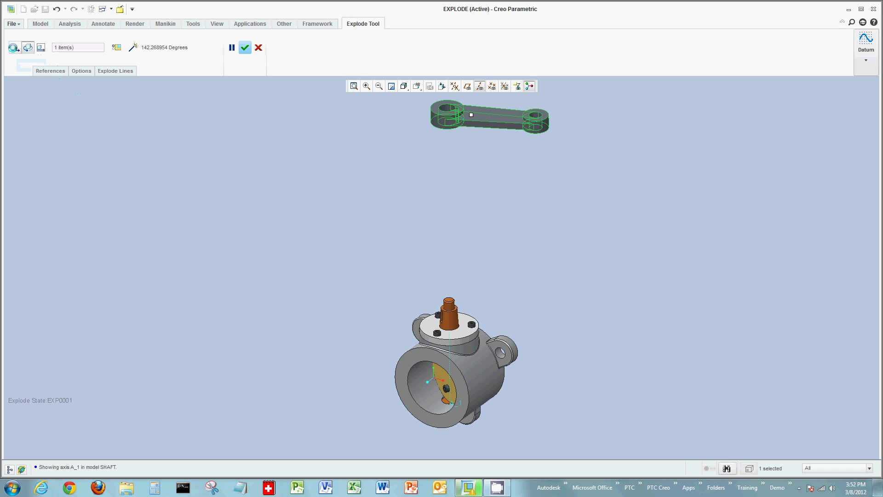
left_click(15, 47)
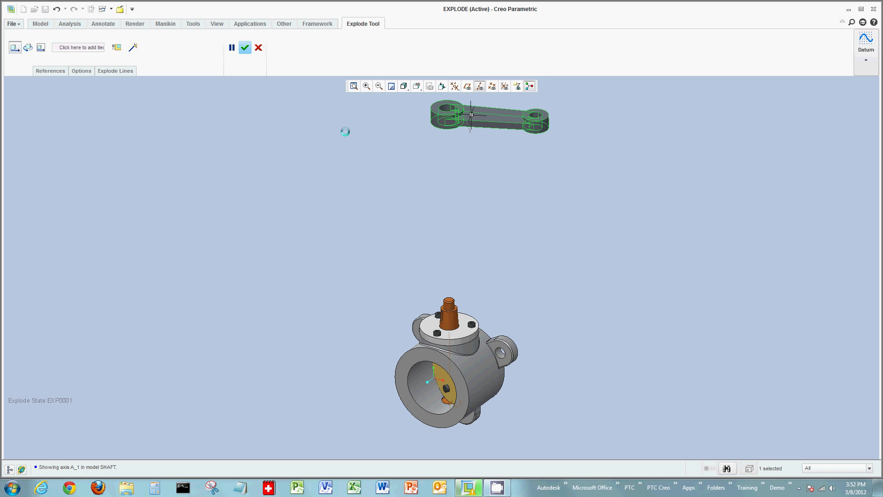
Step: With Move with Children enabled, lift the cover and its bolts about 137.6 units up
left_click(81, 71)
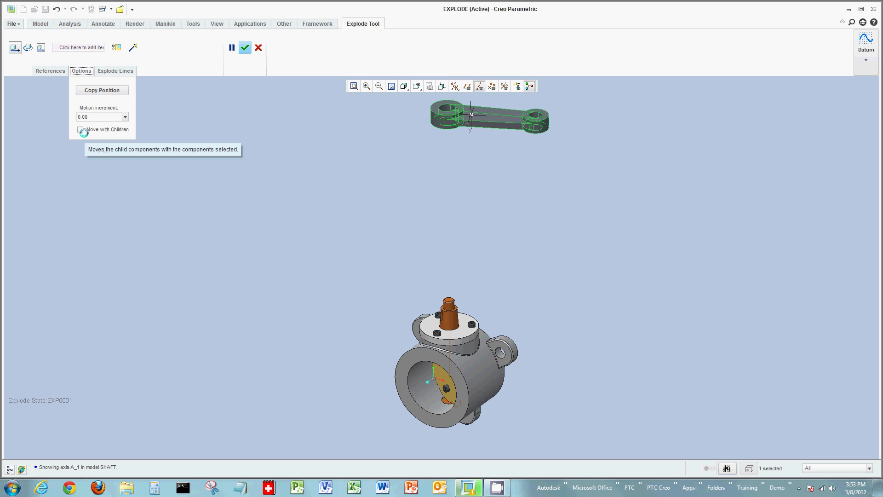
left_click(81, 129)
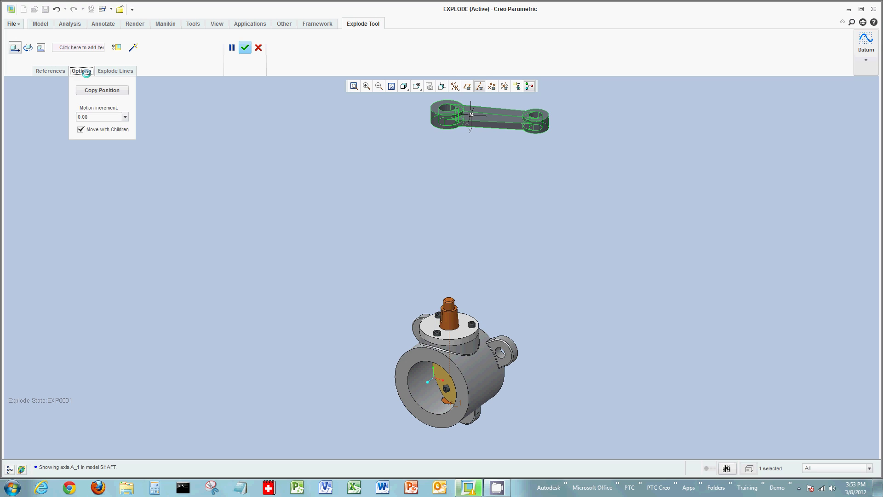
left_click(86, 71)
left_click(463, 332)
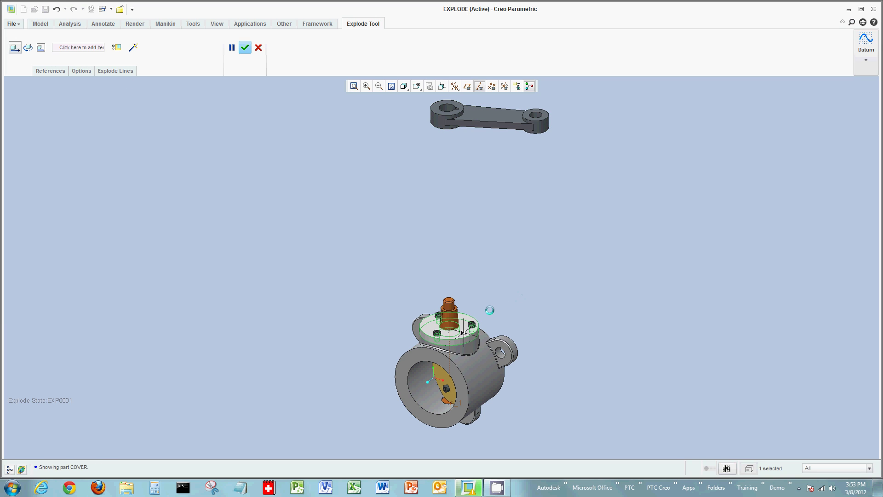
left_click_drag(464, 322, 461, 181)
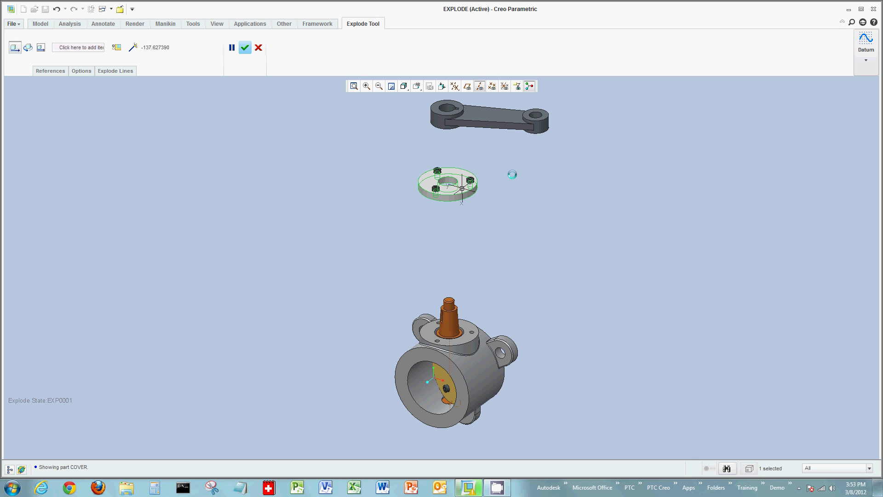
Step: Lift the bolts about 33.4 units up out of the raised cover
scroll(512, 174, "up", 5)
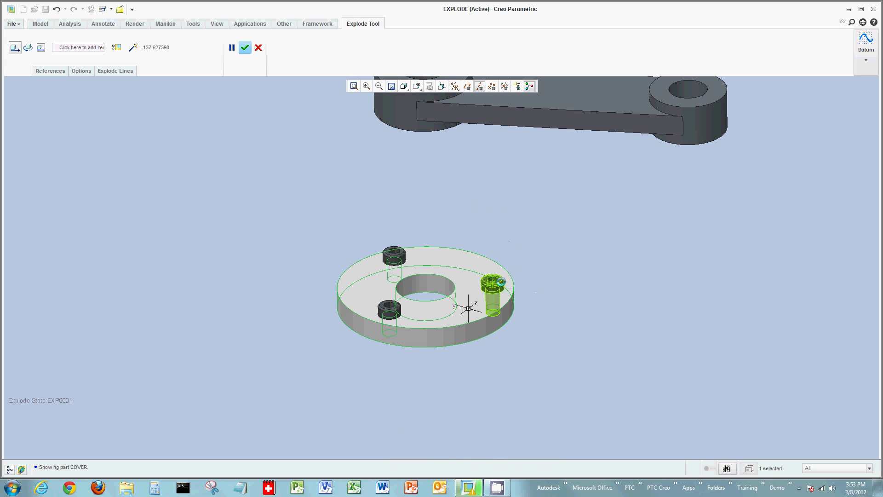
left_click(492, 282)
left_click_drag(500, 281, 500, 177)
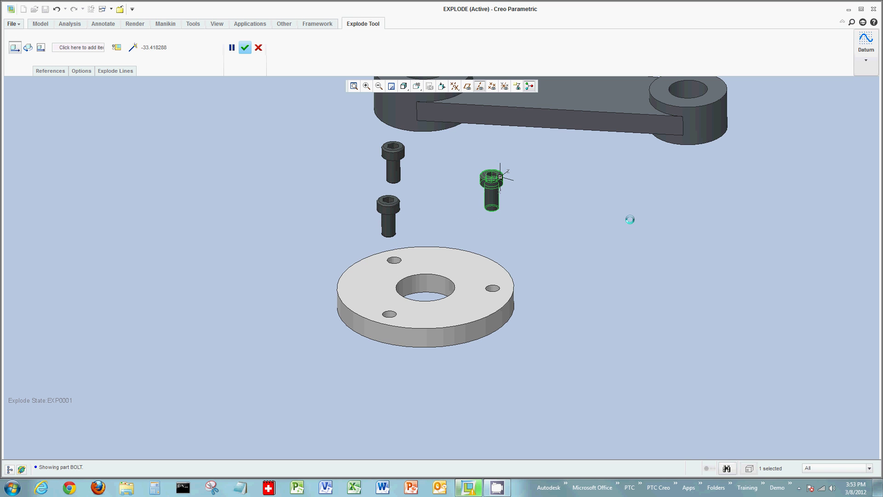
scroll(629, 220, "down", 5)
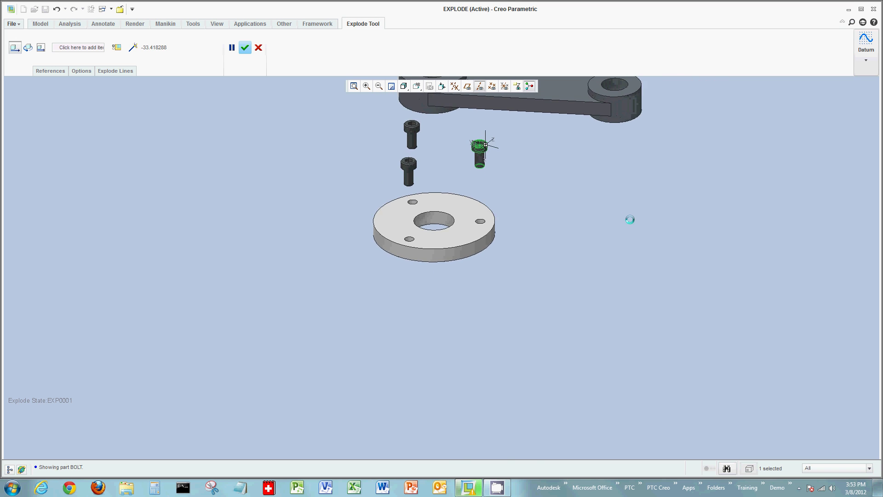
scroll(629, 220, "down", 3)
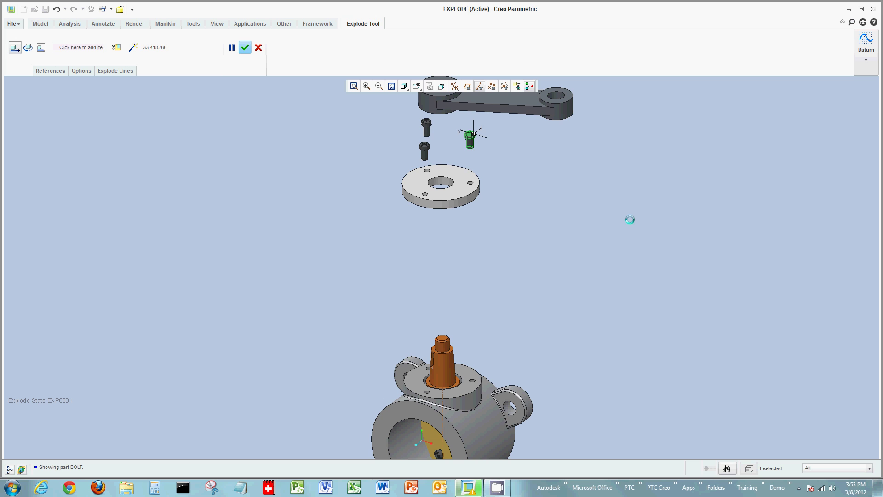
scroll(630, 219, "down", 4)
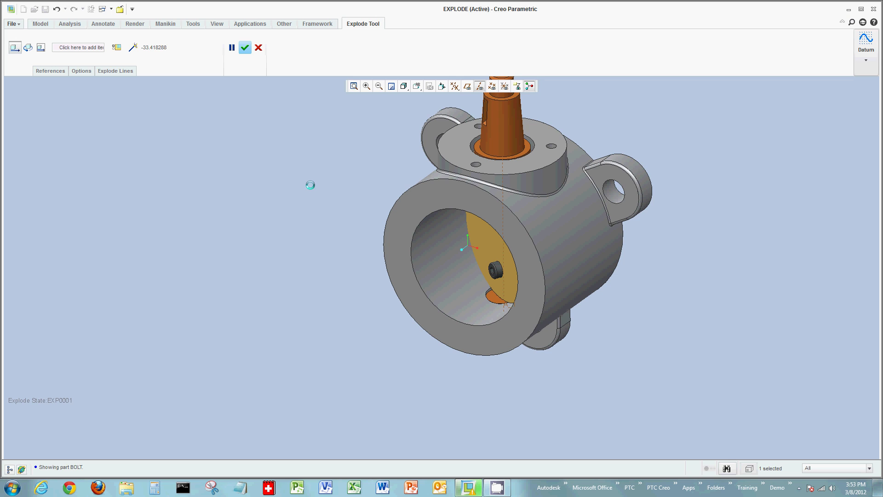
Step: Using the body's front face as motion reference, pull the PLATE out about 109.5 units
right_click(292, 208)
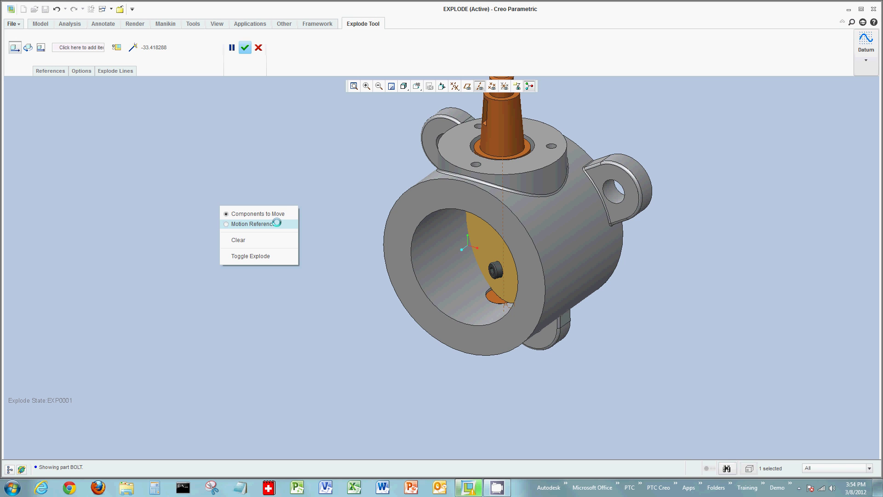
left_click(257, 224)
left_click(398, 258)
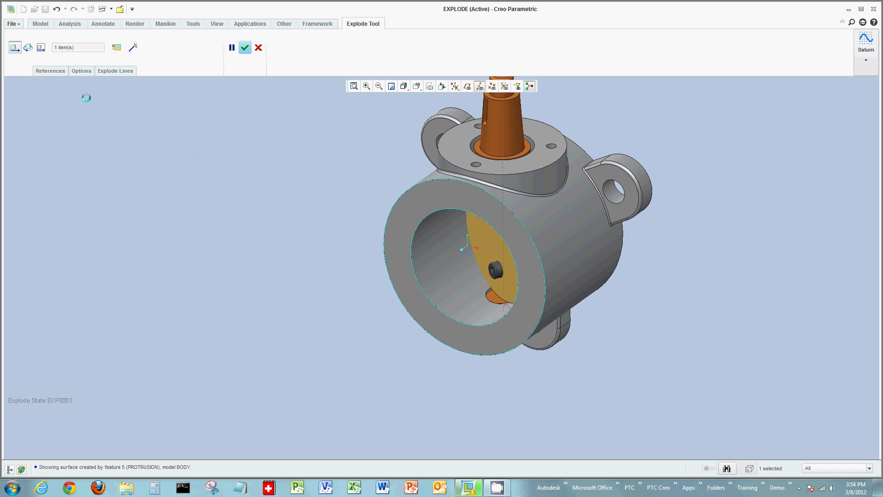
left_click(83, 72)
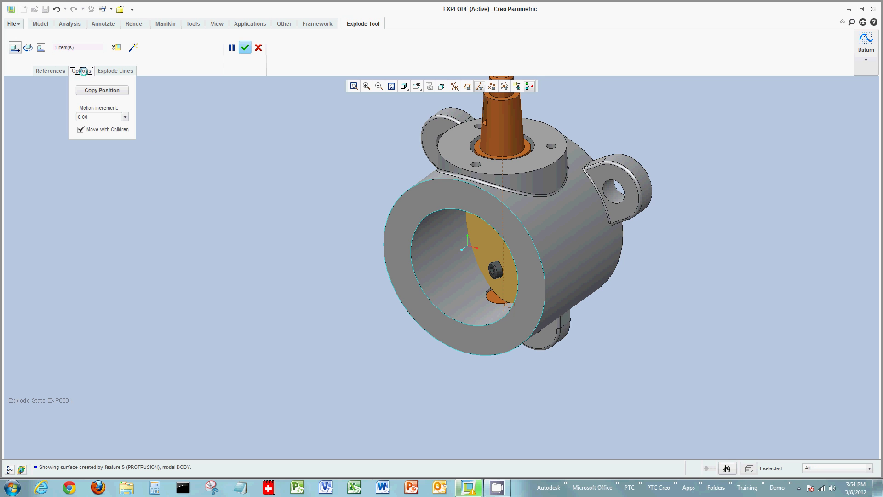
left_click(82, 71)
left_click(486, 241)
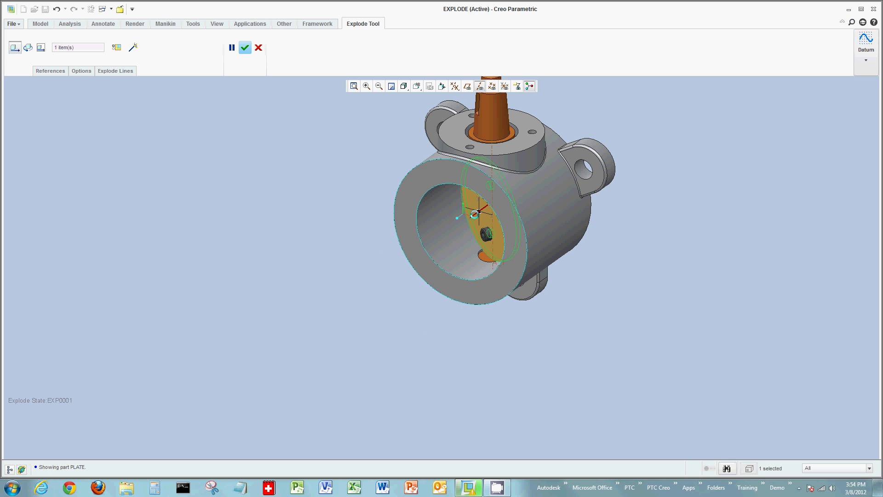
left_click_drag(474, 214, 344, 297)
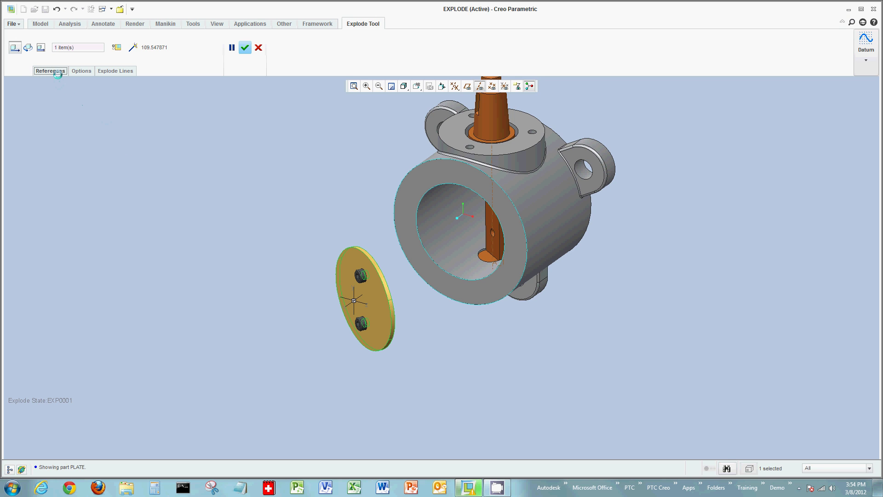
Step: Remove the body's front face as the movement reference
left_click(52, 71)
right_click(63, 137)
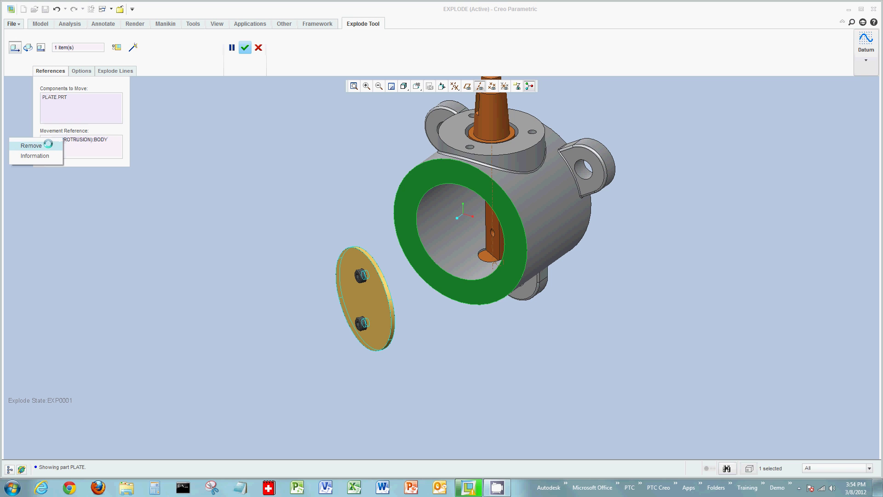
left_click(46, 144)
left_click(51, 71)
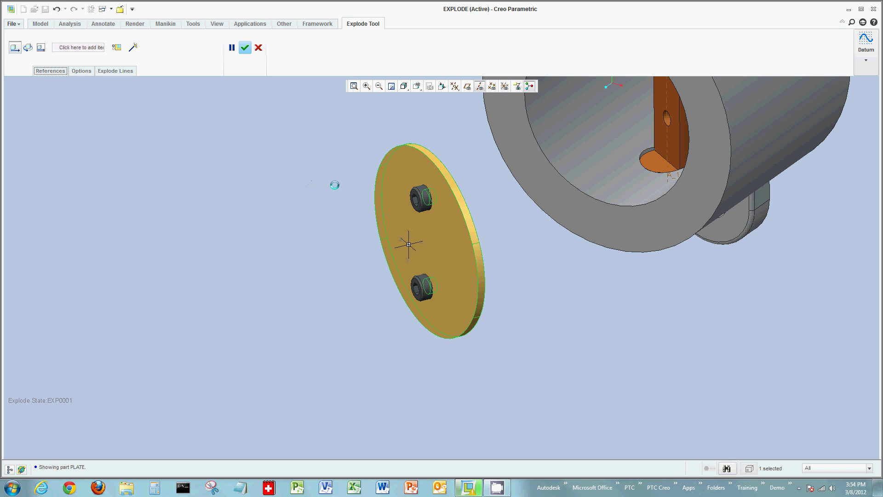
Step: Select both plate bolts and pull them about 35.27 units out of the plate
left_click(421, 199)
left_click(419, 290, "ctrl")
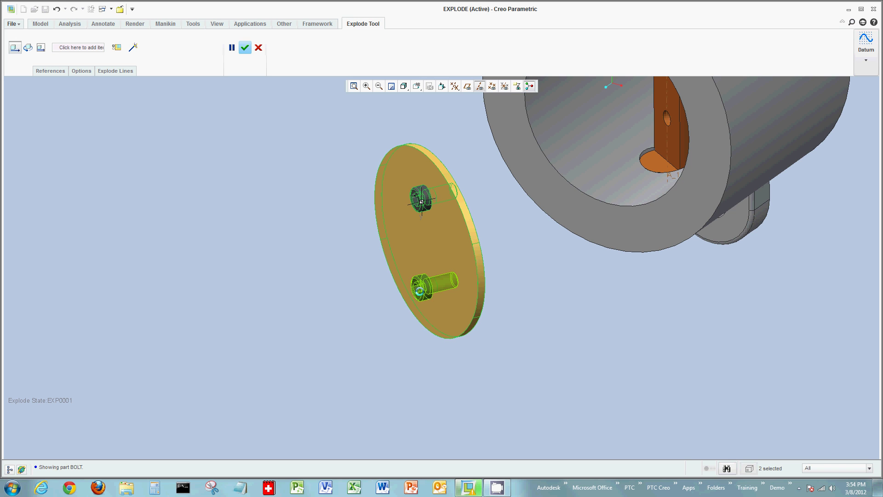
left_click(401, 275, "ctrl")
left_click_drag(409, 291, 379, 335)
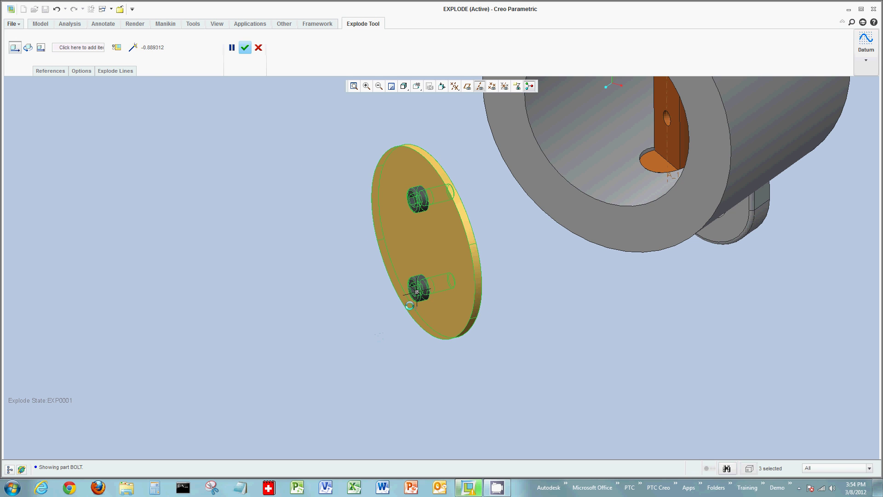
left_click(538, 286)
left_click(414, 211)
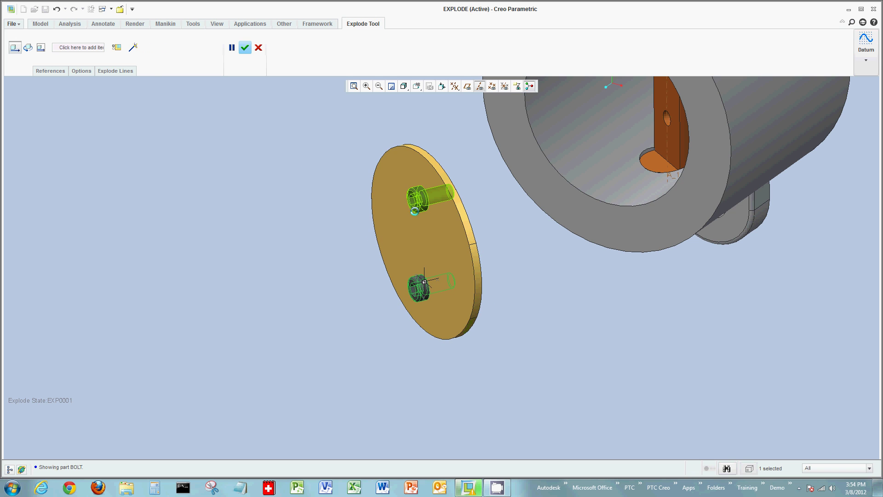
left_click(424, 281, "ctrl")
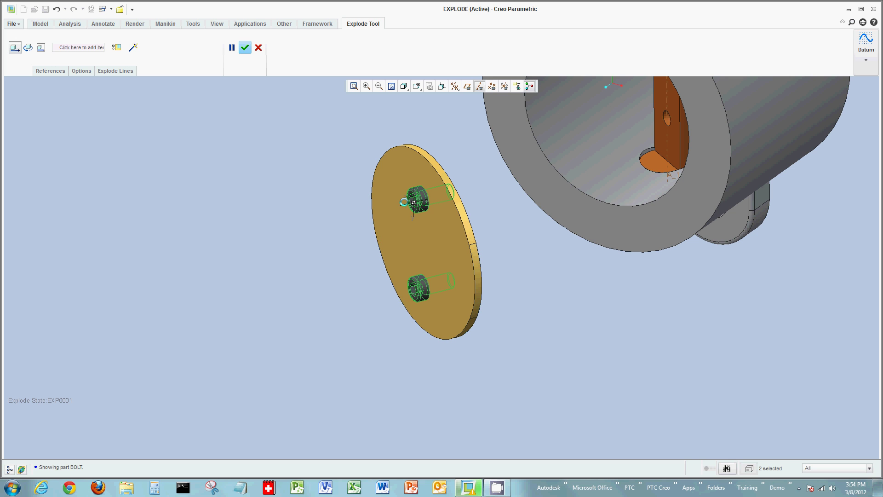
left_click_drag(404, 202, 280, 232)
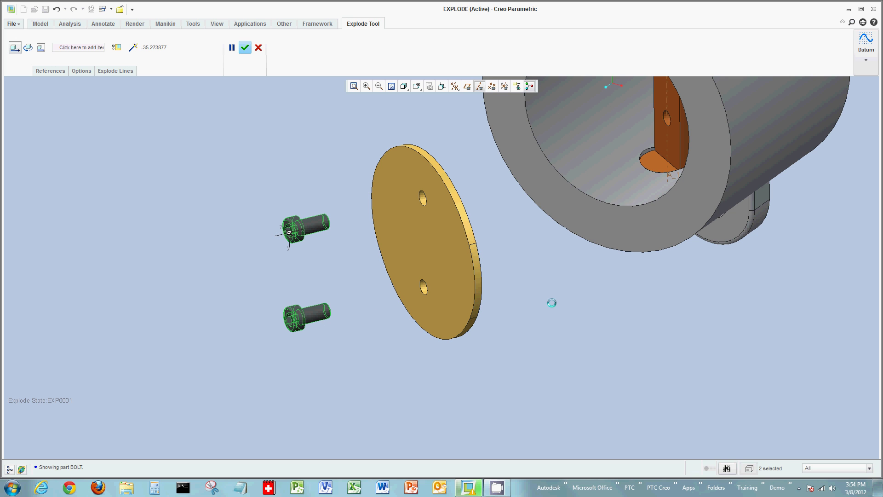
scroll(552, 303, "down", 5)
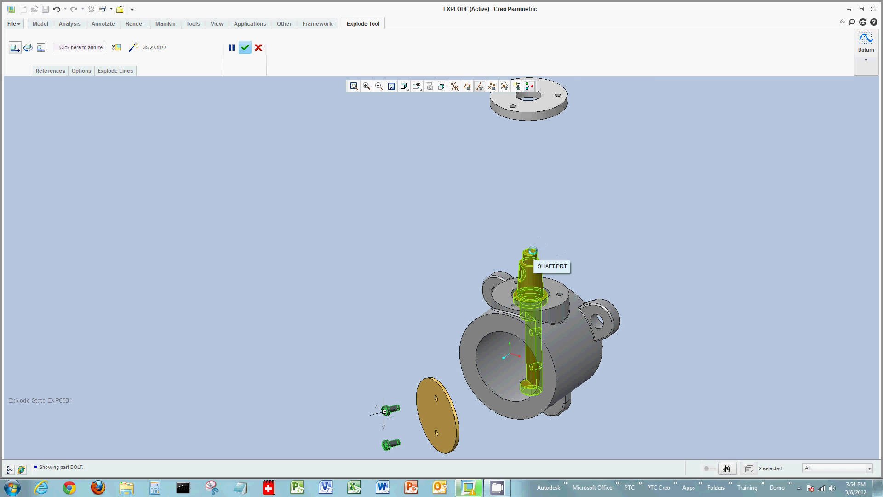
Step: Turn off Move with Children and lift the SHAFT alone about 88.18 units upward
left_click(532, 250)
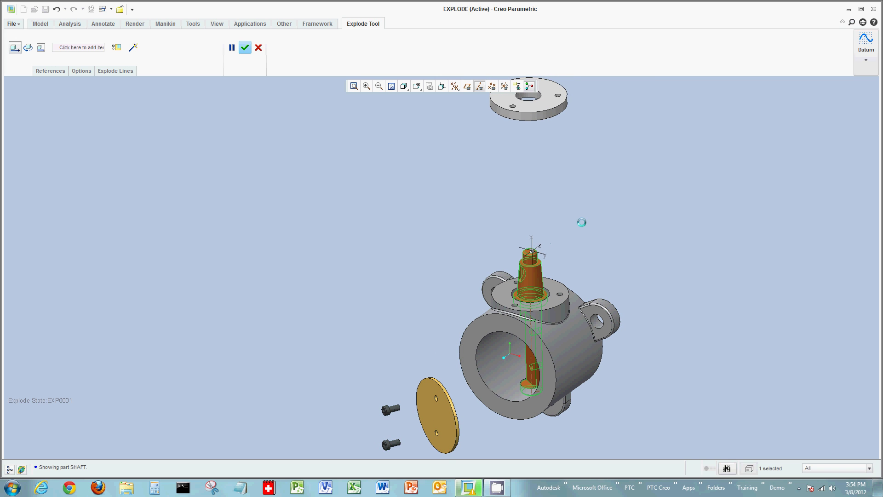
scroll(581, 222, "down", 4)
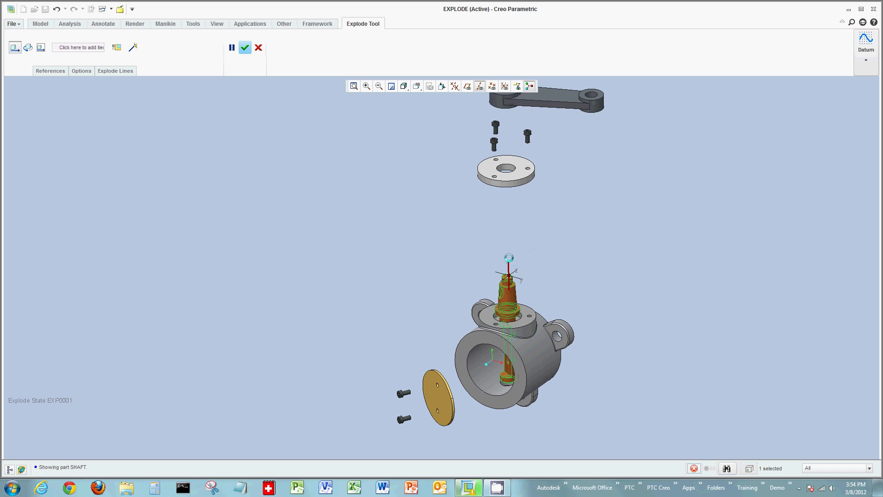
mouse_move(508, 275)
left_mouse_down()
mouse_move(508, 250)
mouse_move(503, 274)
left_mouse_up()
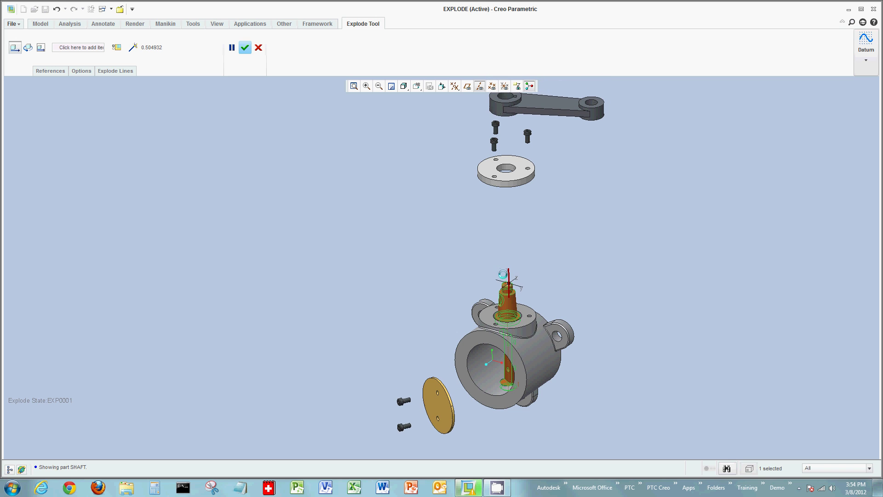
left_click(83, 71)
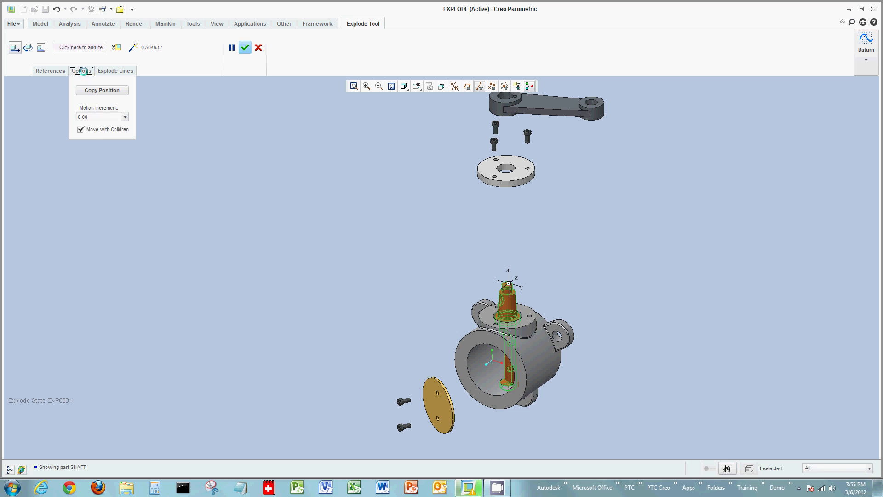
left_click(81, 129)
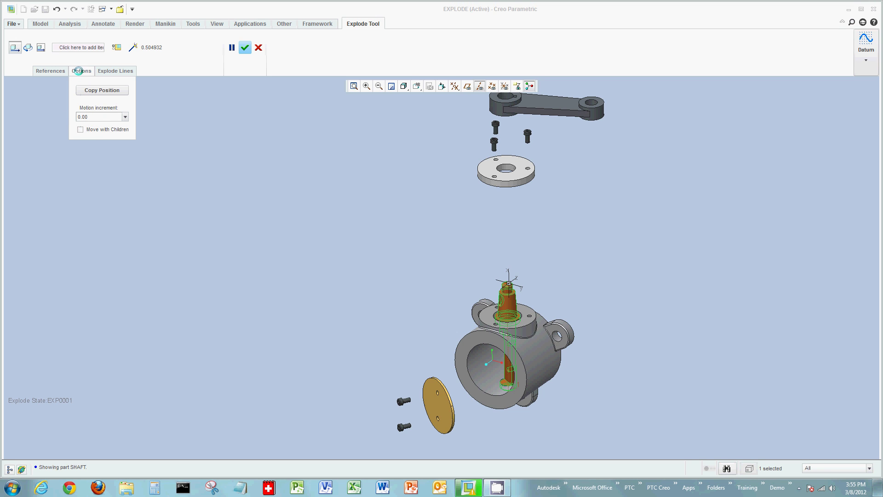
left_click(81, 70)
left_click_drag(508, 267, 508, 182)
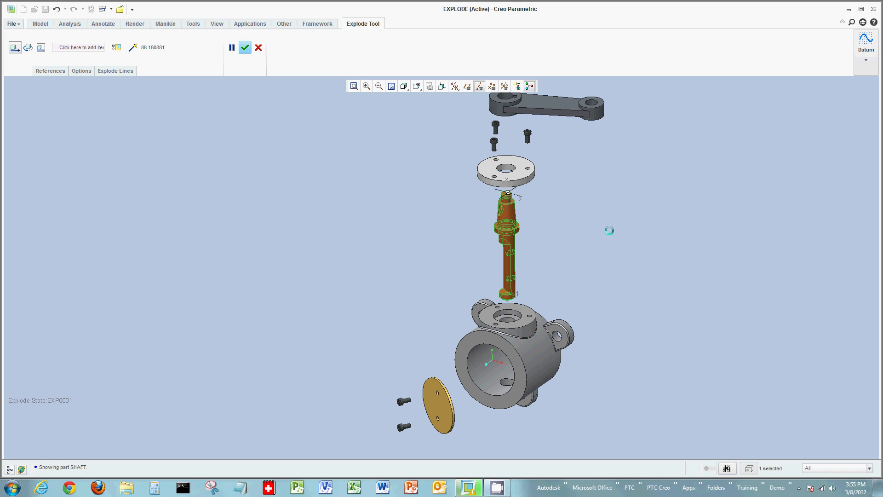
scroll(609, 229, "down", 2)
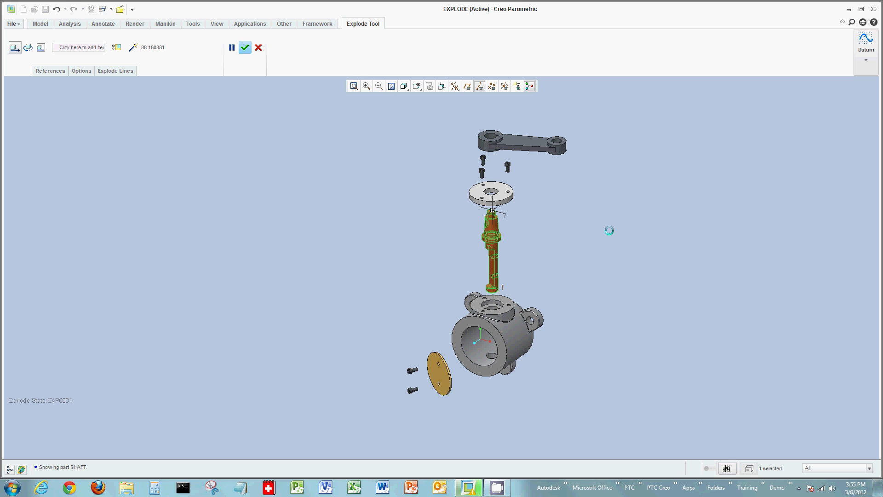
scroll(610, 230, "up", 3)
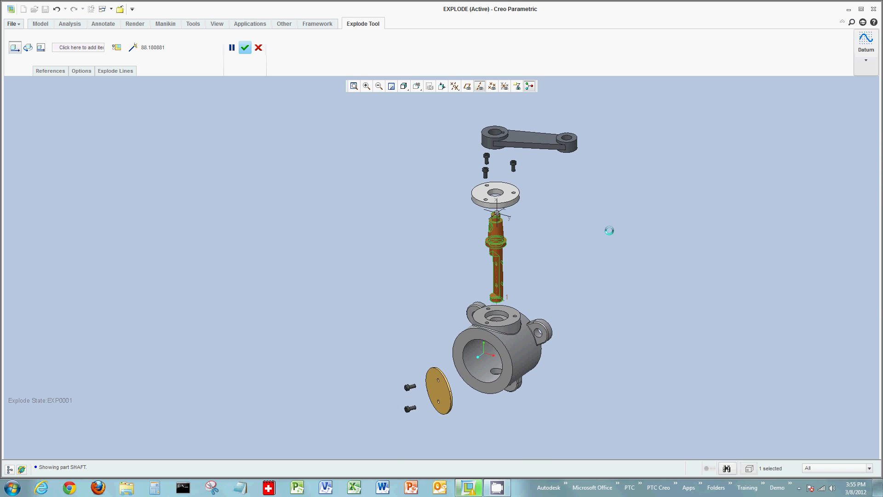
scroll(610, 230, "up", 3)
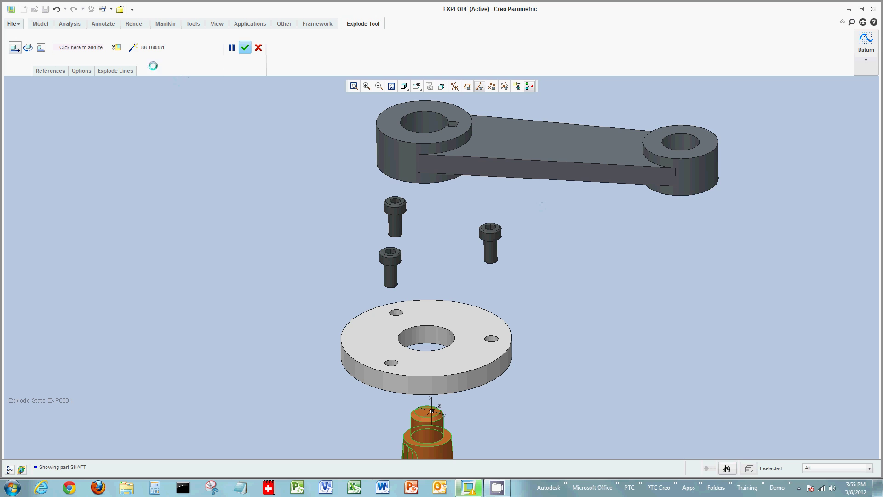
Step: Add a dashed offset line from a bolt to its flange hole, filtering picks to surfaces
left_click(133, 48)
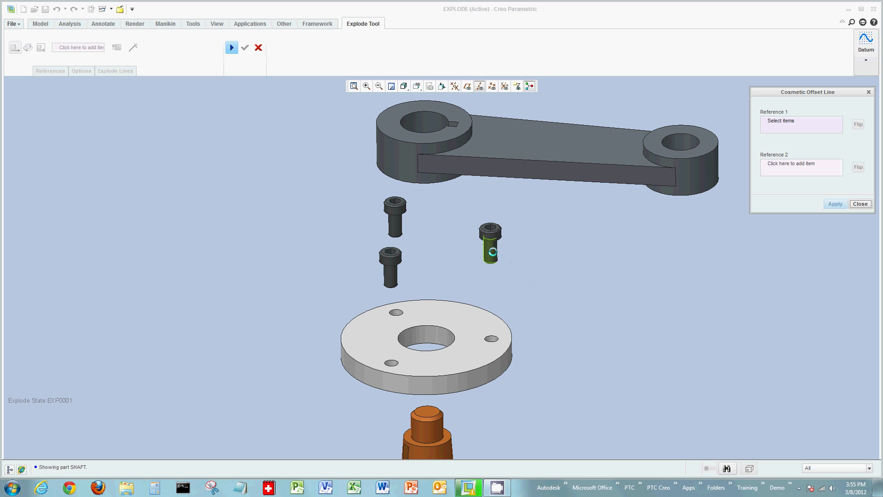
left_click(489, 246)
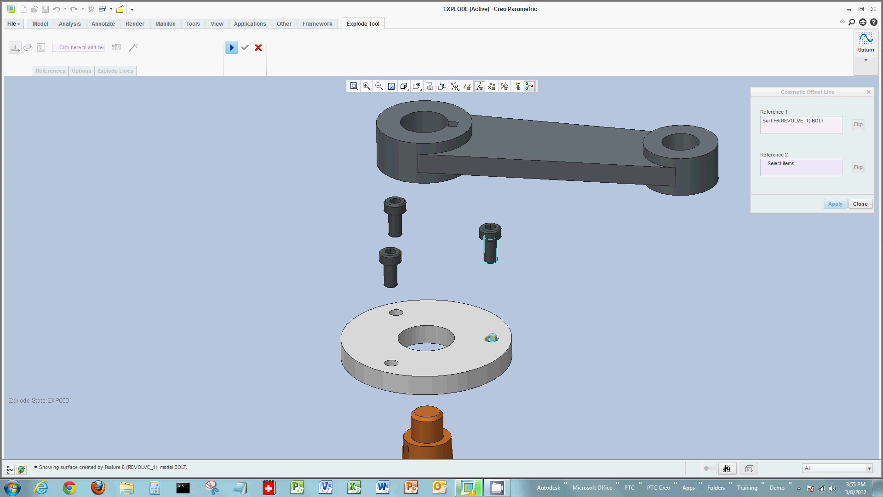
left_click(837, 468)
left_click(823, 452)
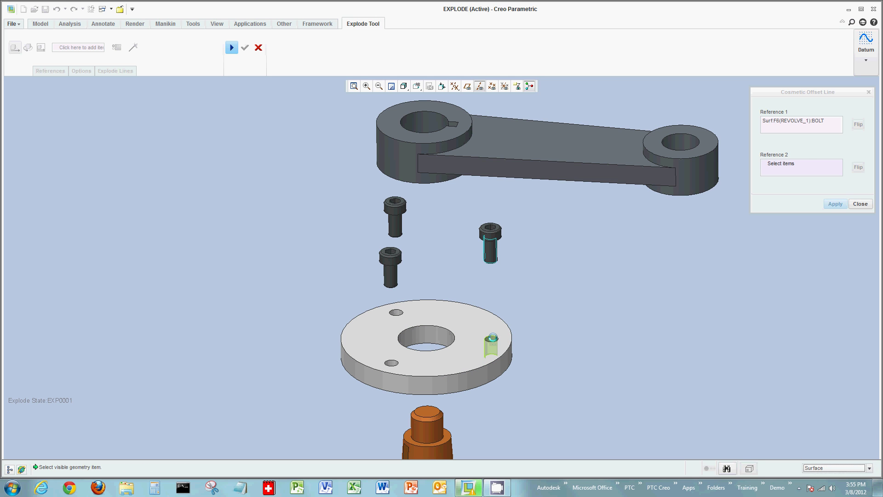
left_click(491, 339)
middle_click(575, 323)
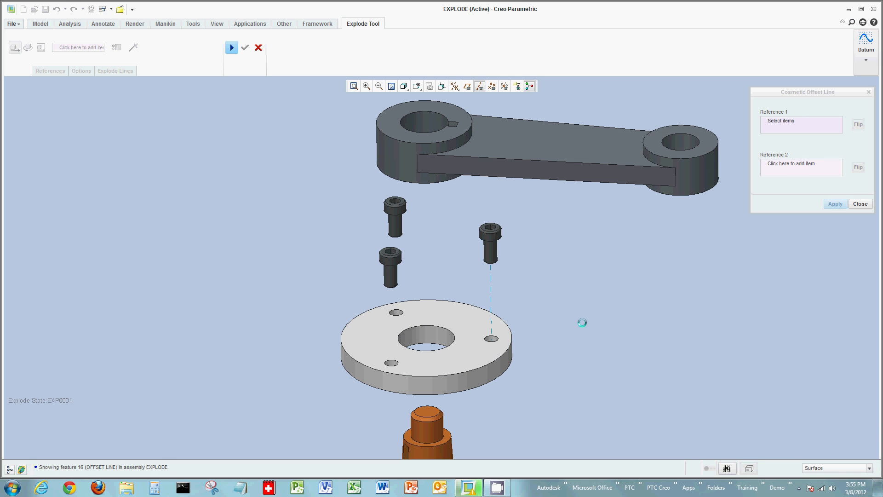
Step: Add a second offset line from the arm's top surface to the plate's centre hole
left_click(422, 114)
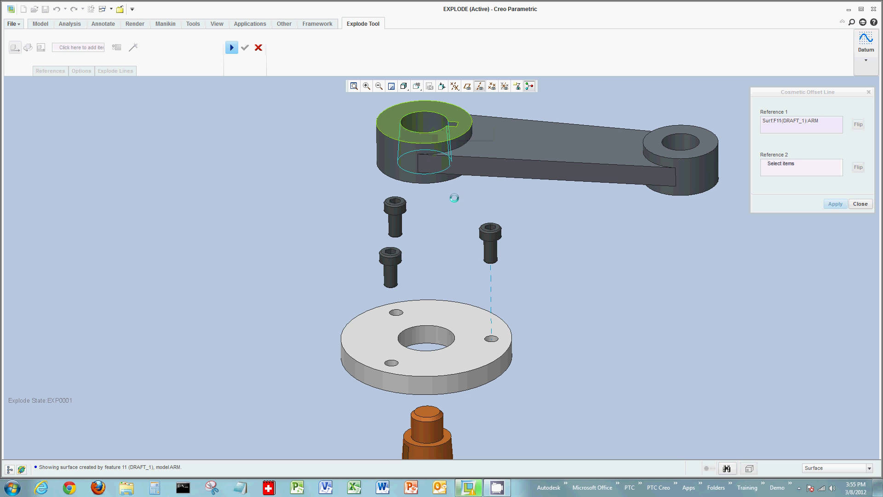
left_click(432, 328)
middle_click(583, 281)
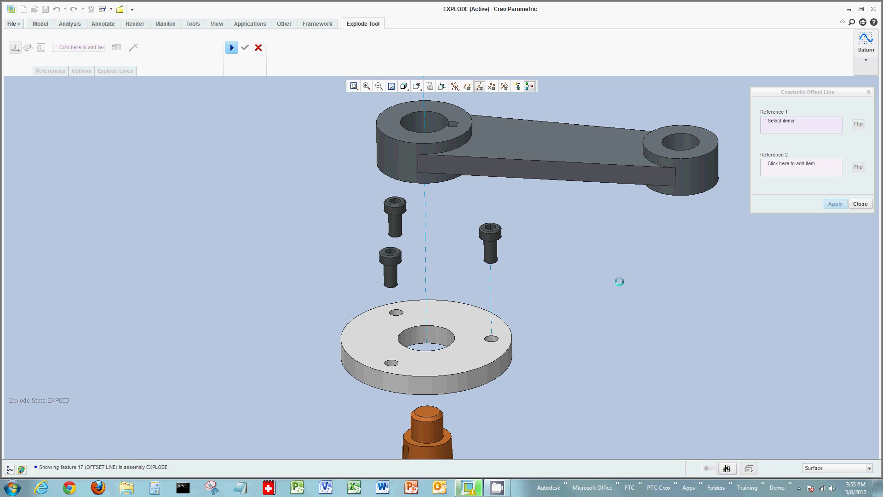
key("ctrl+d")
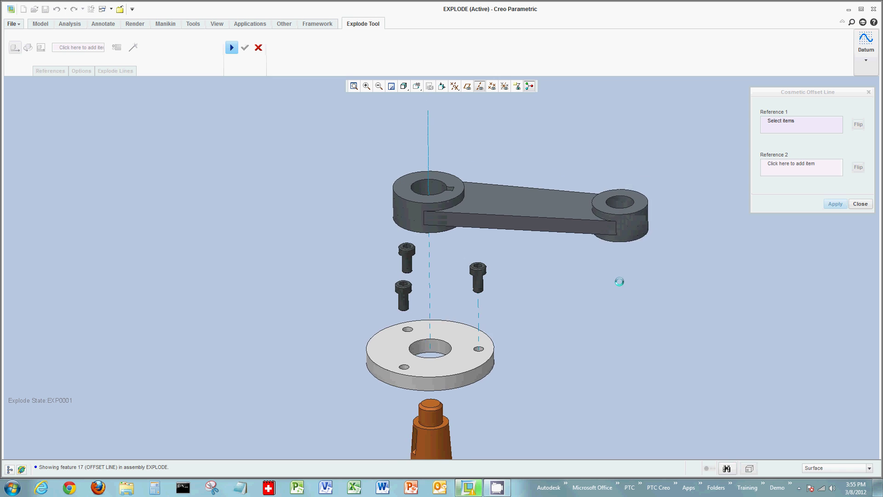
left_click(860, 204)
Step: Edit the arm's explode line, moving its top endpoint down to the arm's hole
left_click(430, 167)
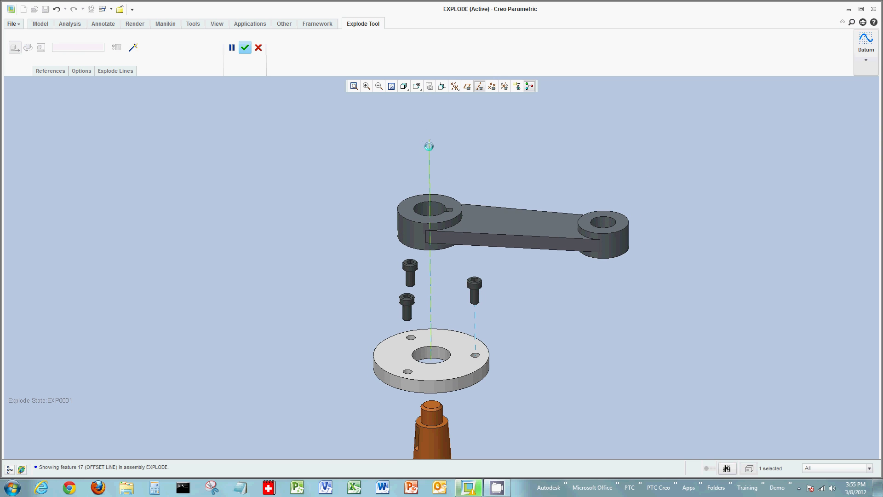
right_click(428, 156)
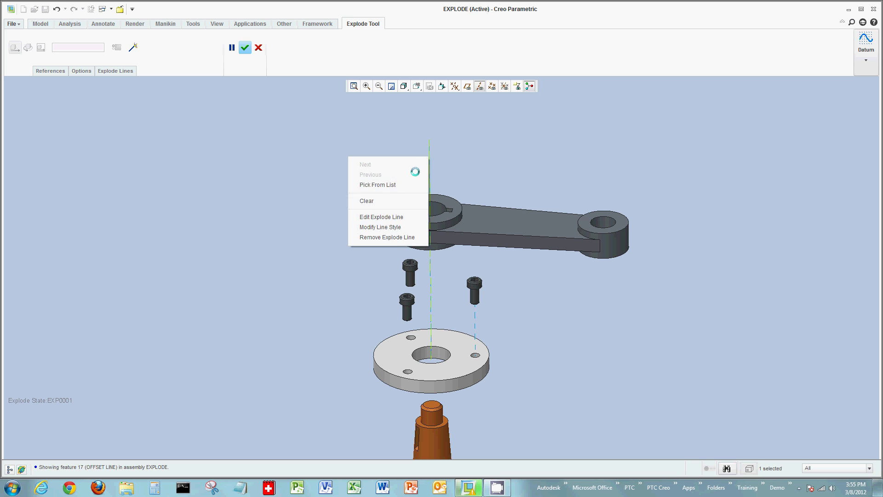
left_click(392, 226)
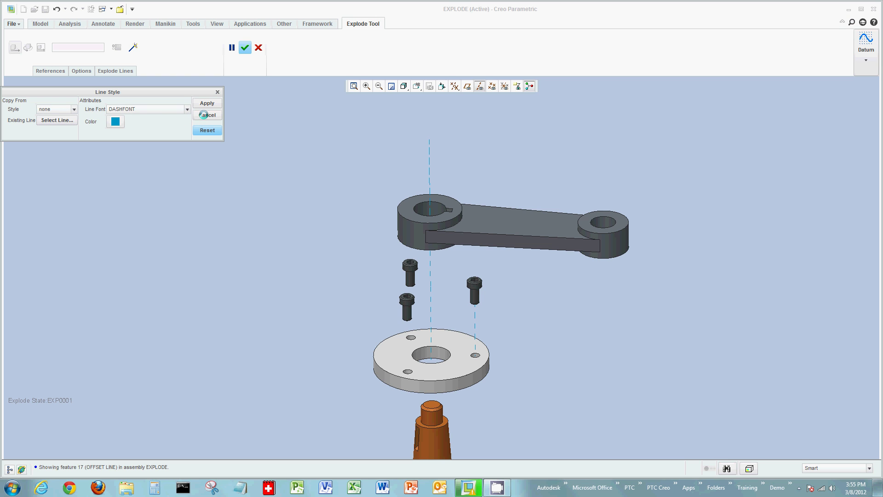
left_click(204, 115)
left_click(429, 159)
right_click(429, 159)
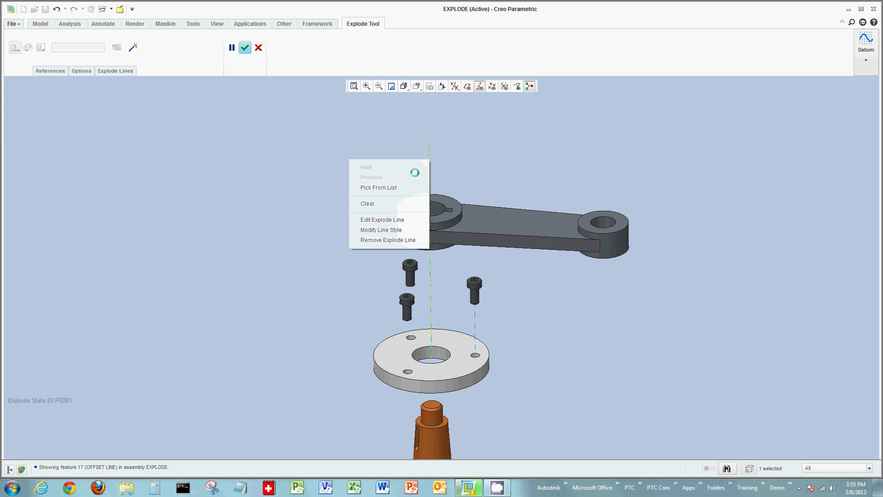
left_click(395, 219)
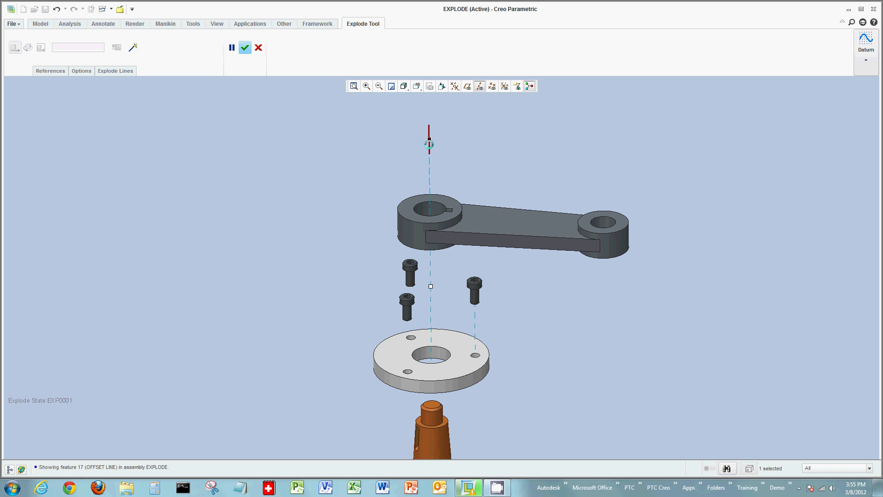
left_click_drag(429, 145, 432, 232)
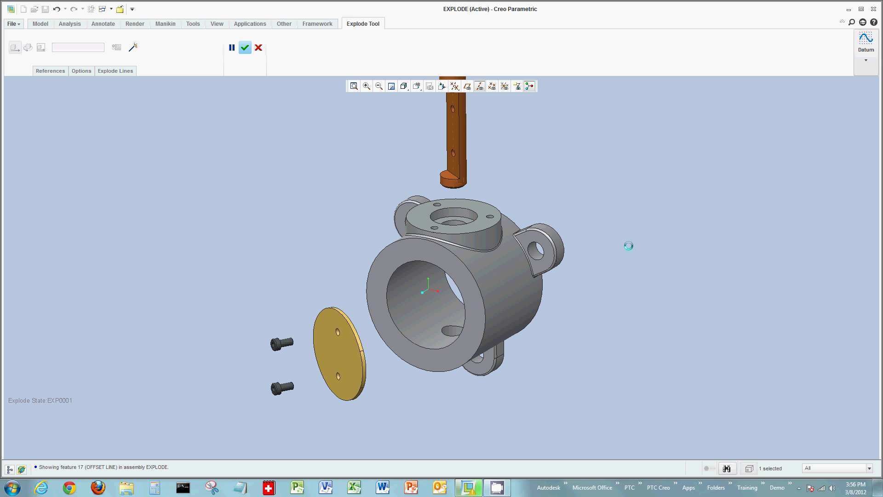
Step: Add an offset explode line from the valve body's bore surface to the yellow cover plate surface
left_click(133, 47)
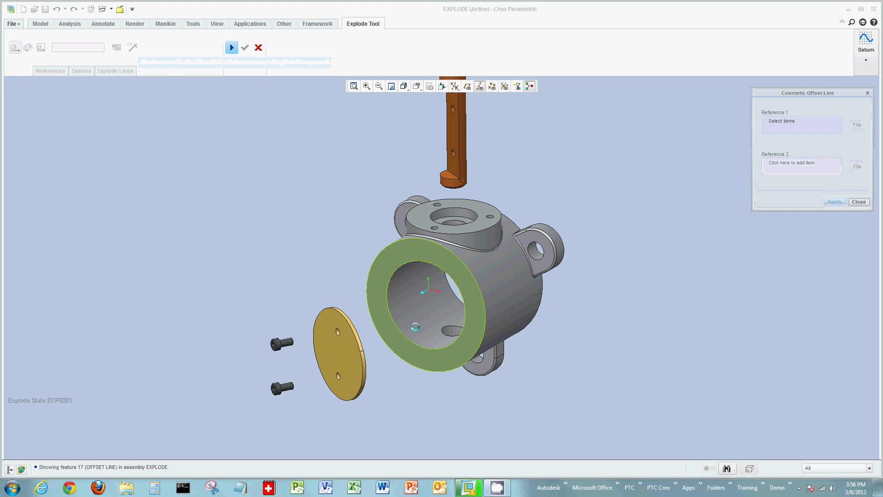
left_click(413, 308)
middle_click_drag(413, 307, 312, 304)
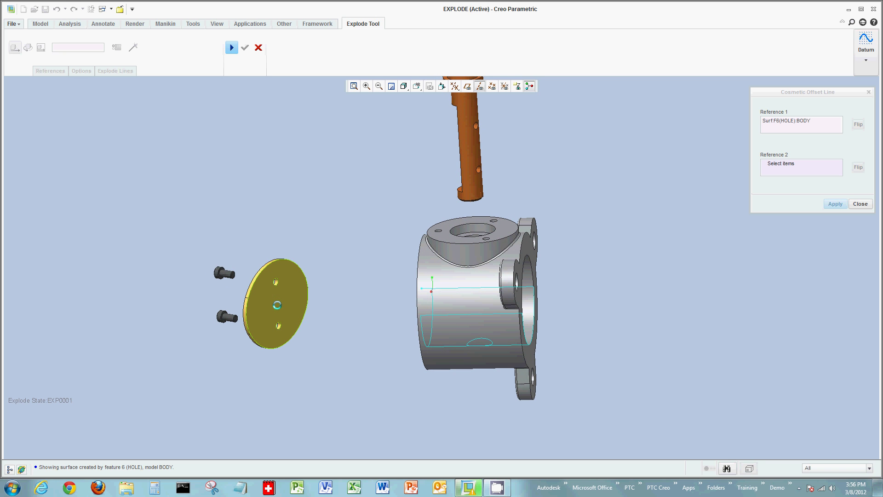
left_click(276, 301)
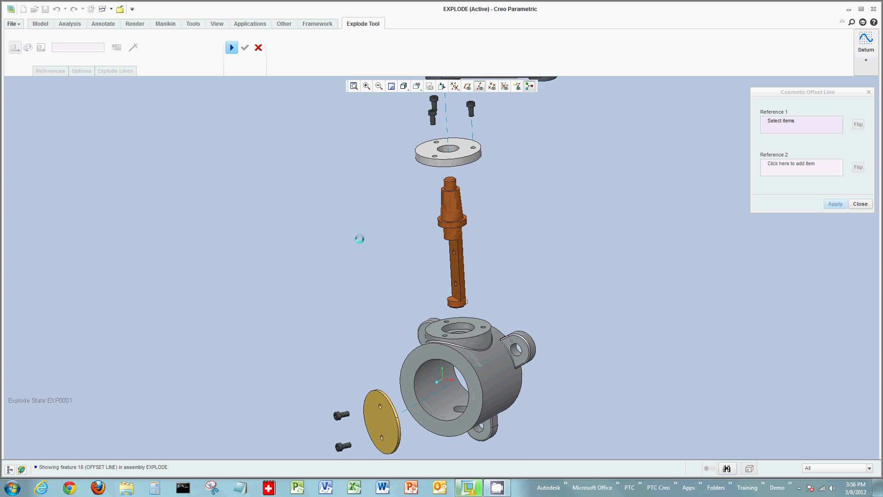
left_click(867, 204)
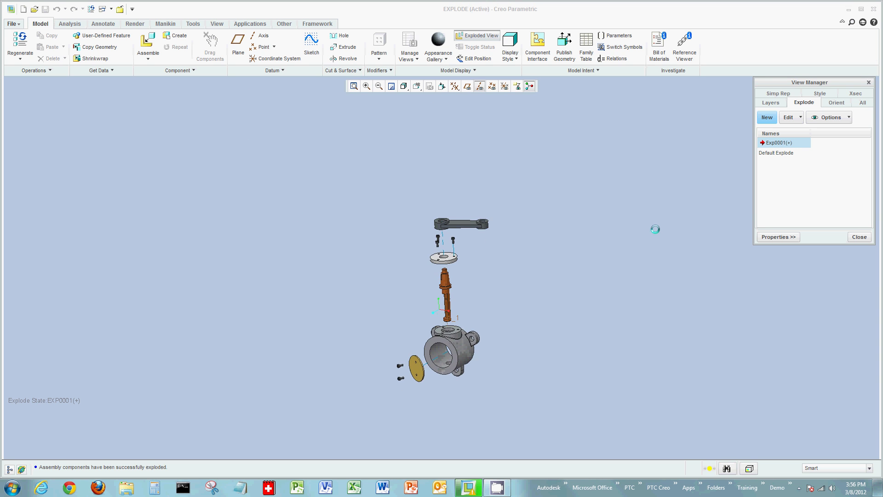
Step: Save the modified Exp0001 explode state in the View Manager
right_click(781, 143)
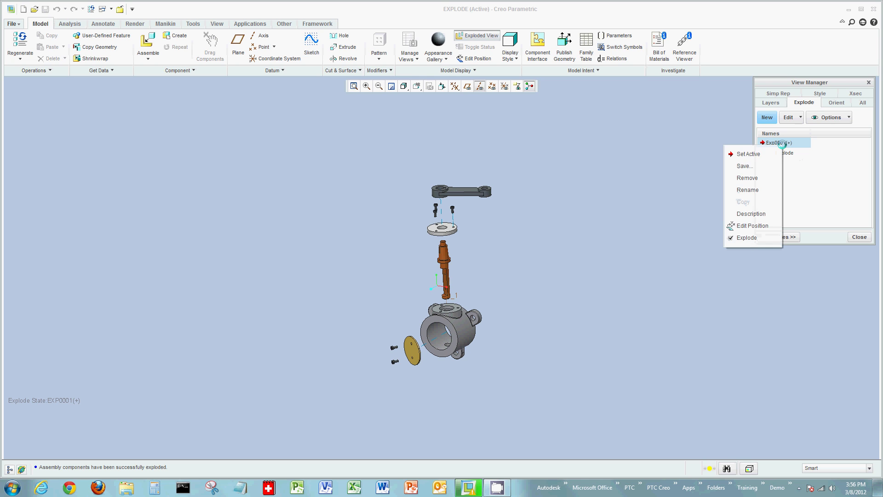
left_click(741, 165)
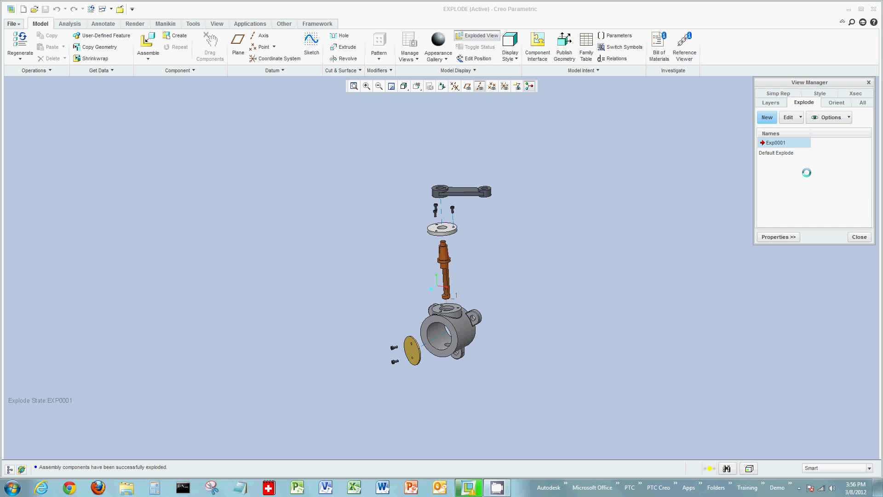
left_click(835, 102)
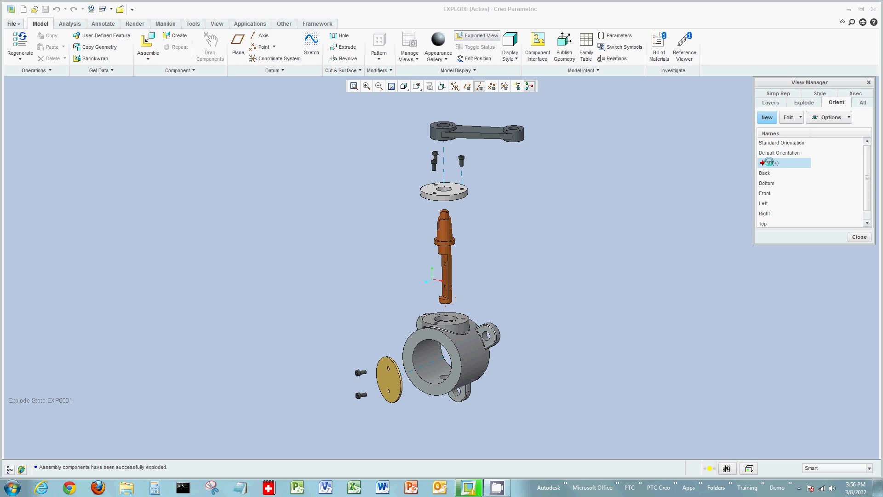
Step: Save the current 3D view as a new orientation named 'Explode'
right_click(769, 162)
left_click(741, 180)
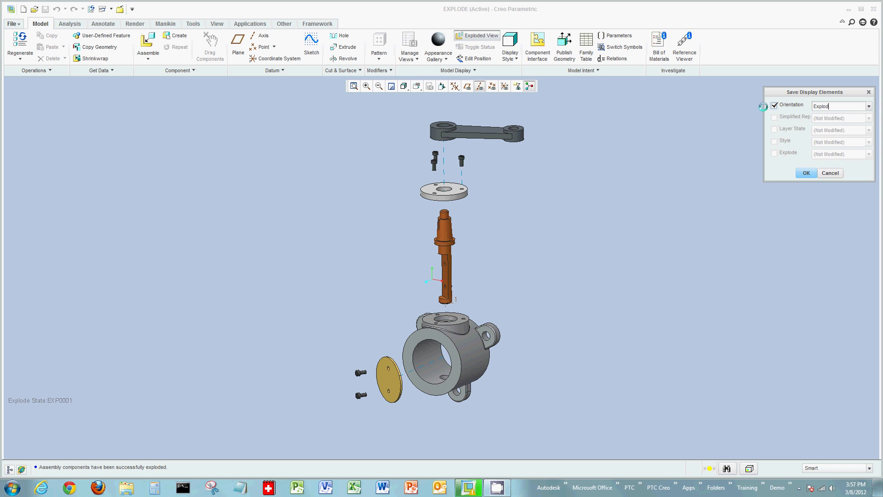
left_click(806, 173)
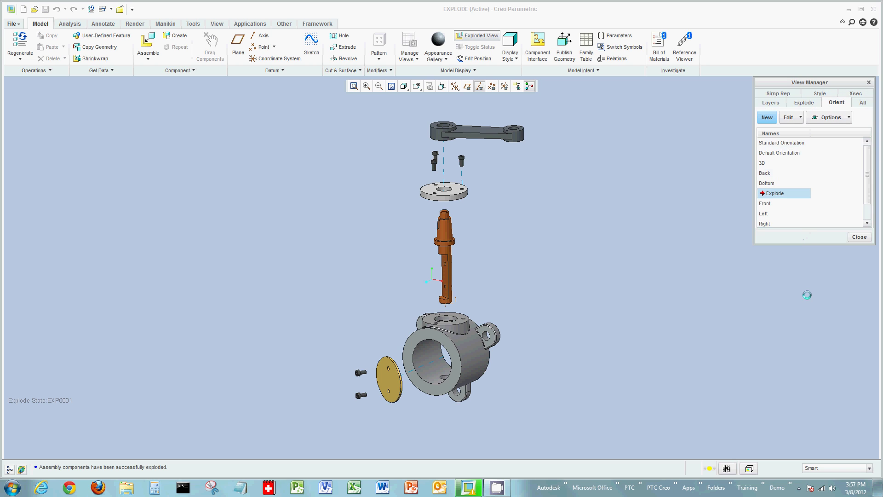
left_click(665, 205)
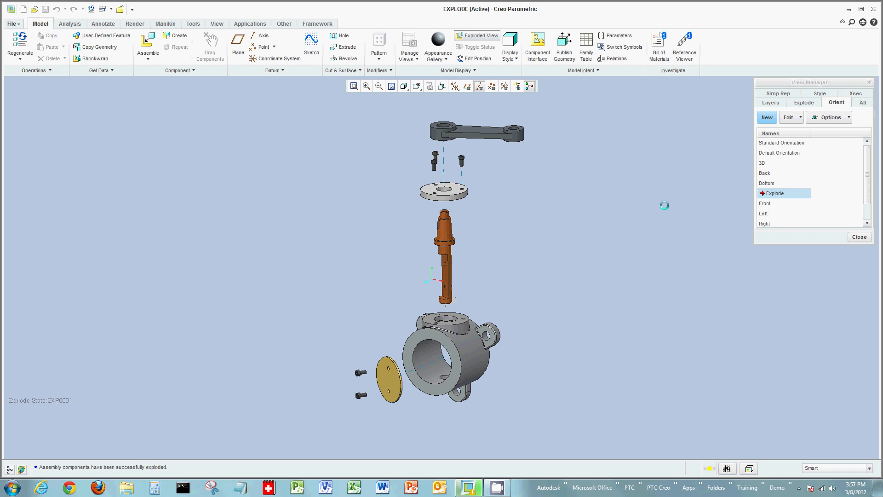
Step: Switch to the Bottom orientation, then restore the saved Explode orientation to verify it
double_click(770, 183)
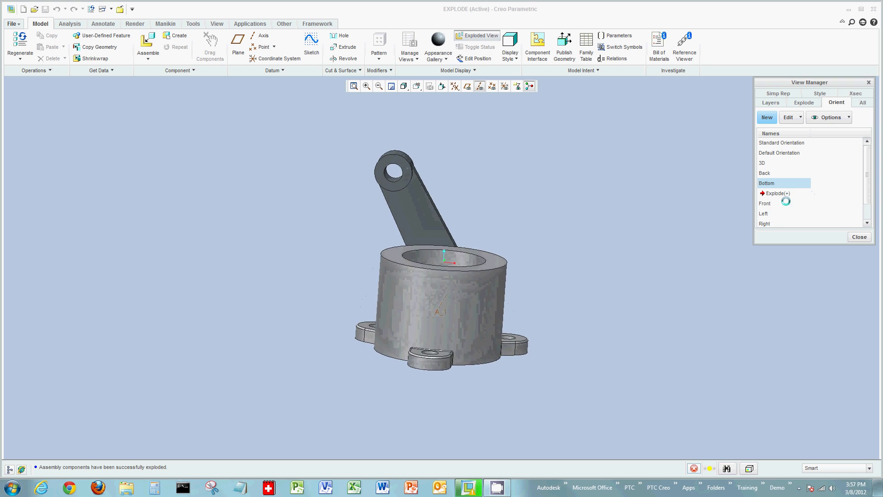
double_click(769, 193)
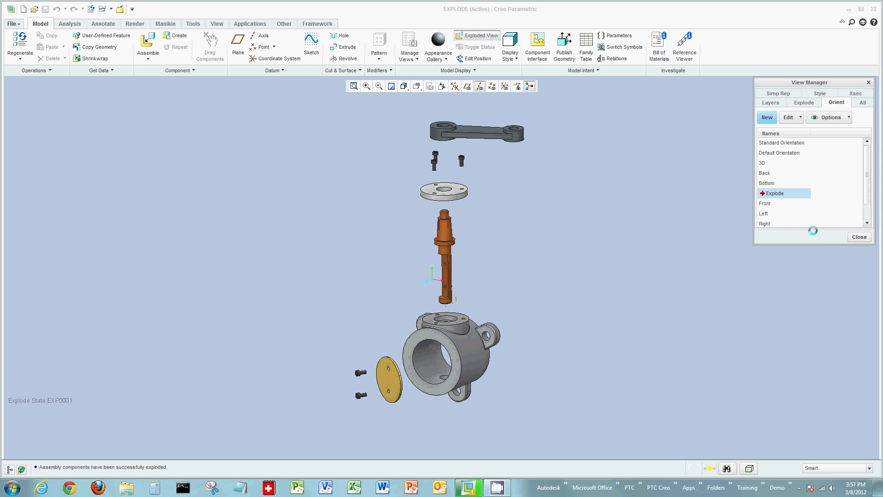
left_click(803, 102)
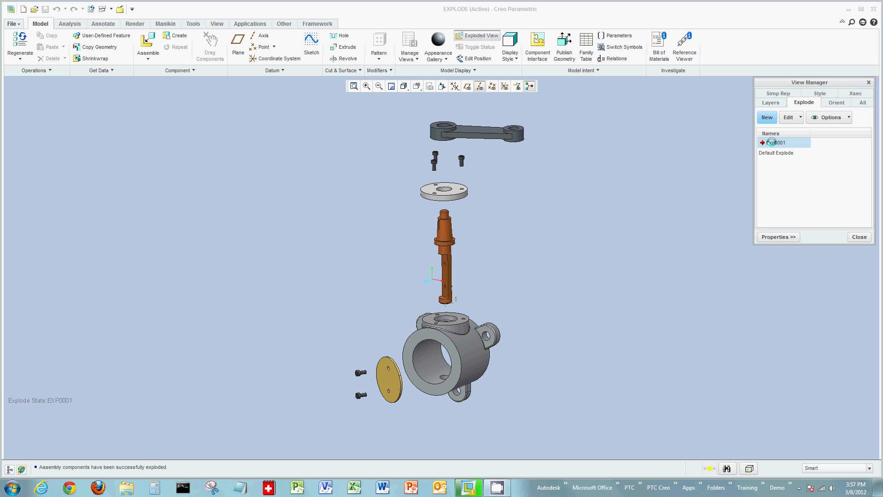
right_click(771, 142)
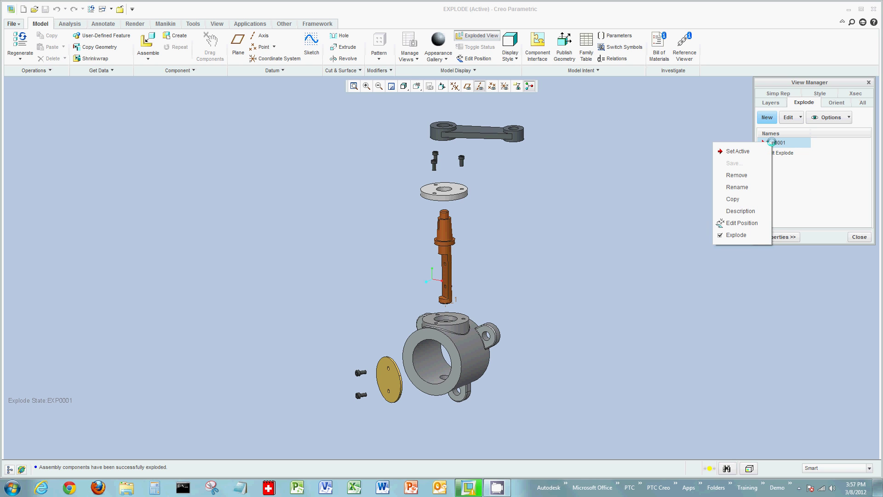
left_click(741, 234)
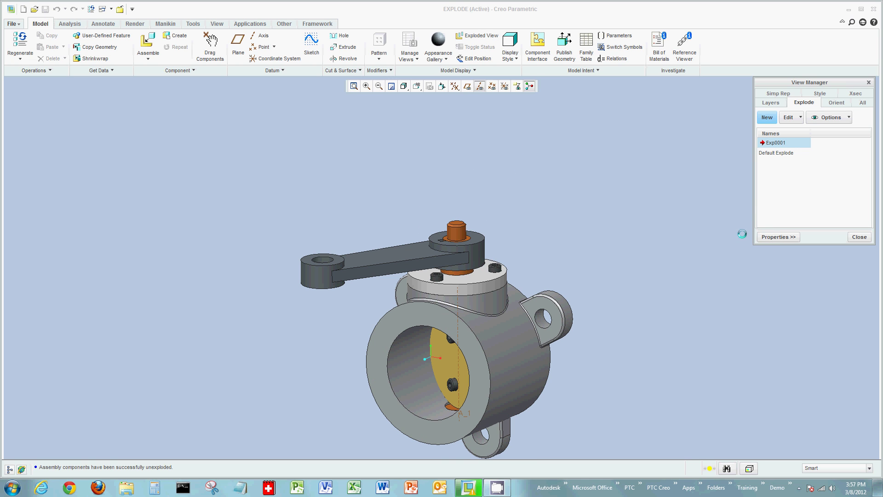
right_click(783, 143)
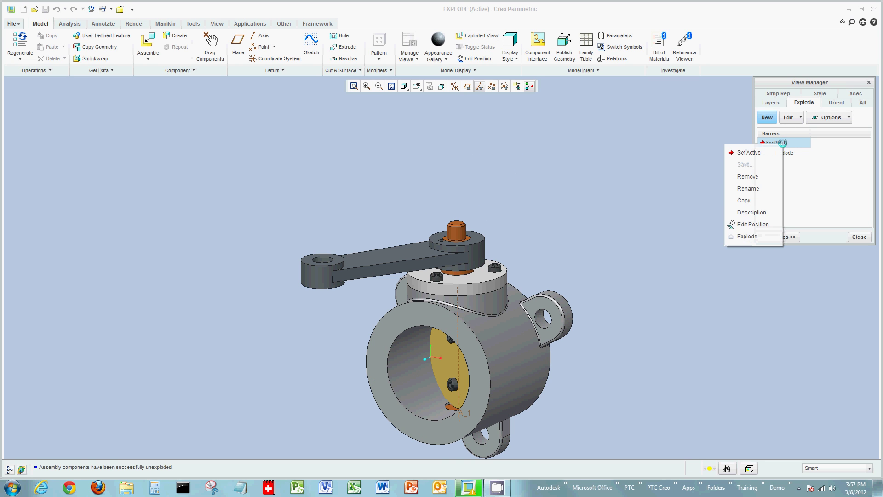
left_click(758, 237)
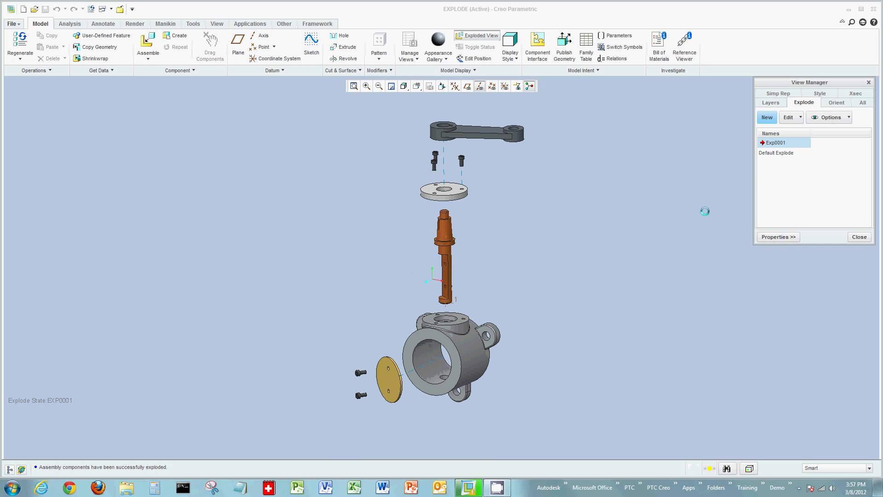